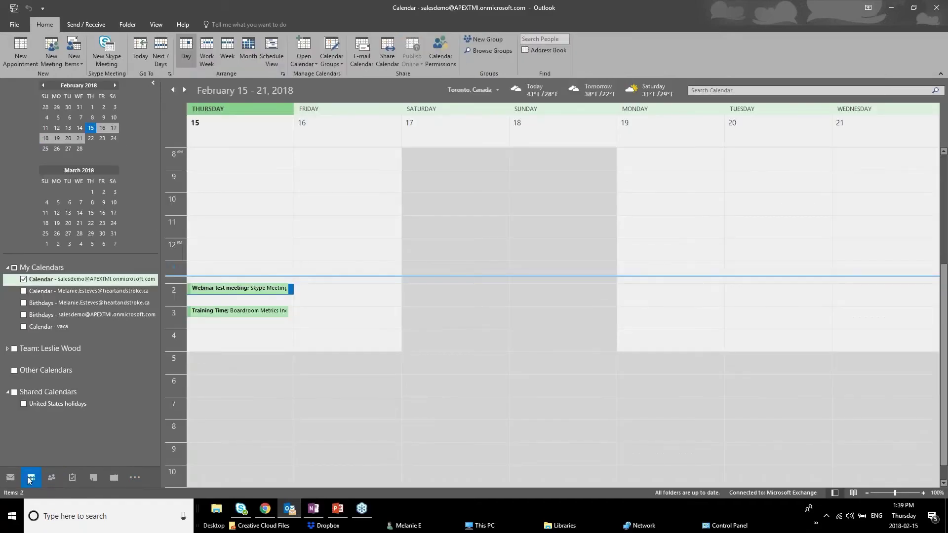
Create a Thursday, February 15 appointment at 4:00 PM with the subject "Marketing Planning Meeting" and "Agenda" in the body.
click(235, 332)
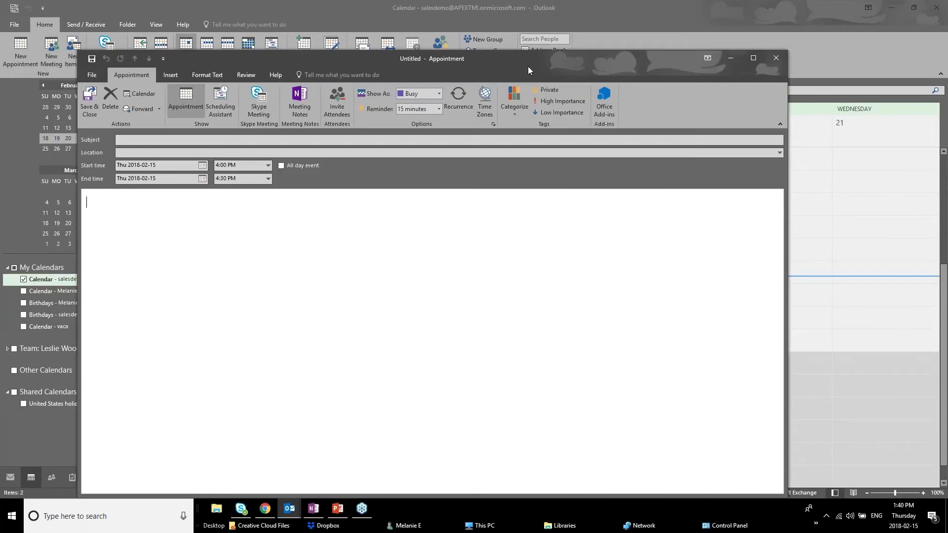
drag(548, 64, 612, 60)
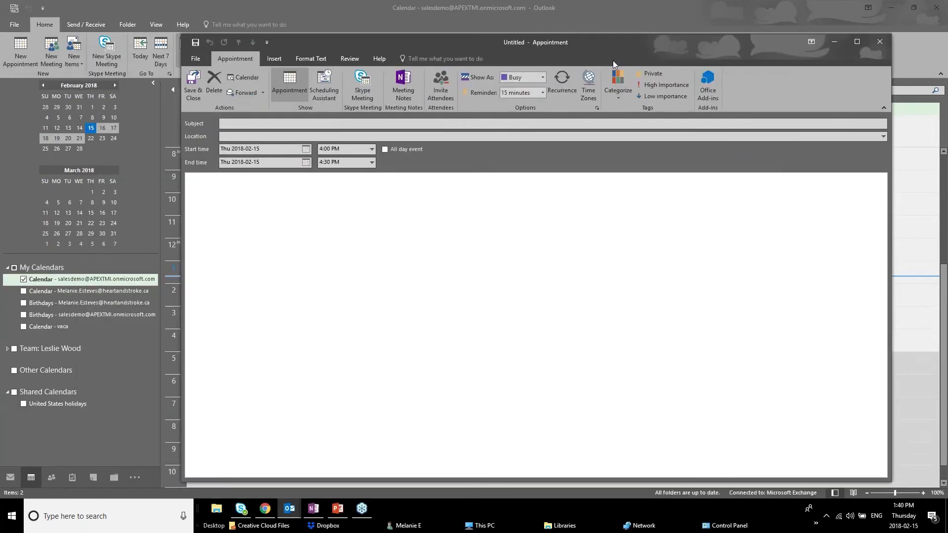
click(290, 123)
text(Marketing Planning Meeting)
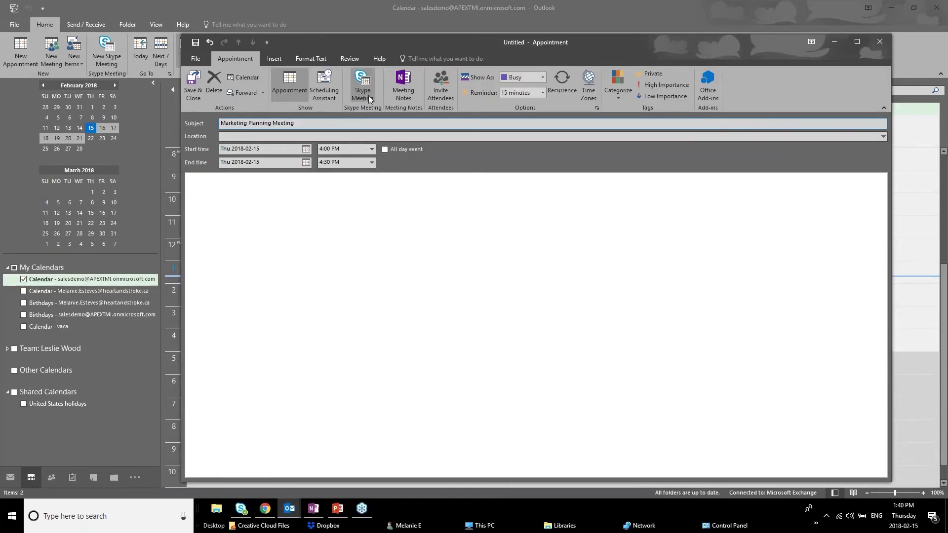
click(252, 206)
text(Agenda)
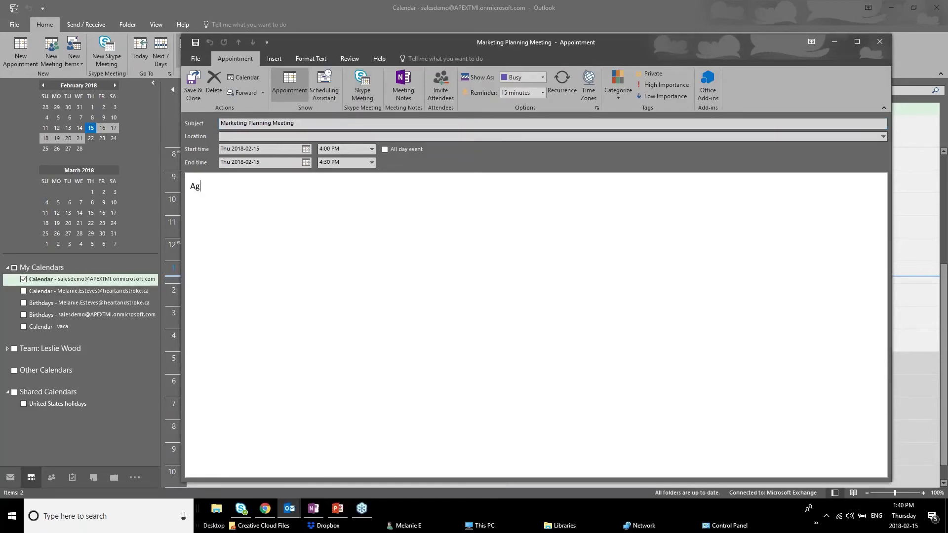
key(Return)
Turn the appointment into a Skype meeting, add the suggested contact as attendee and send the invitation.
click(362, 88)
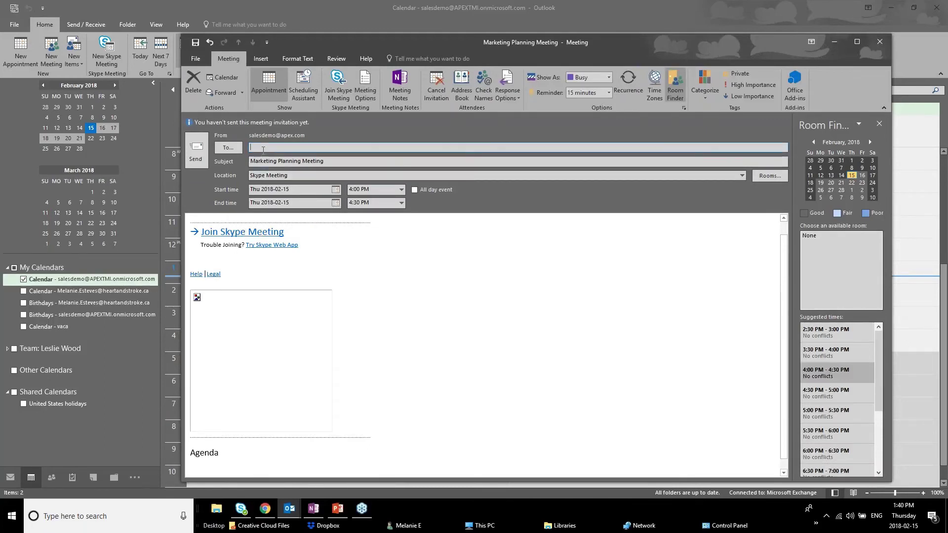
text(geo)
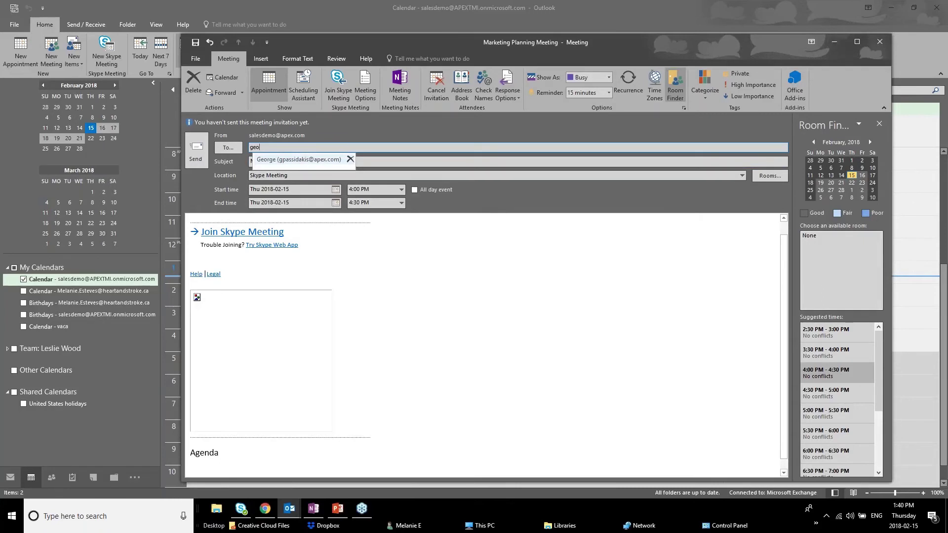
click(284, 164)
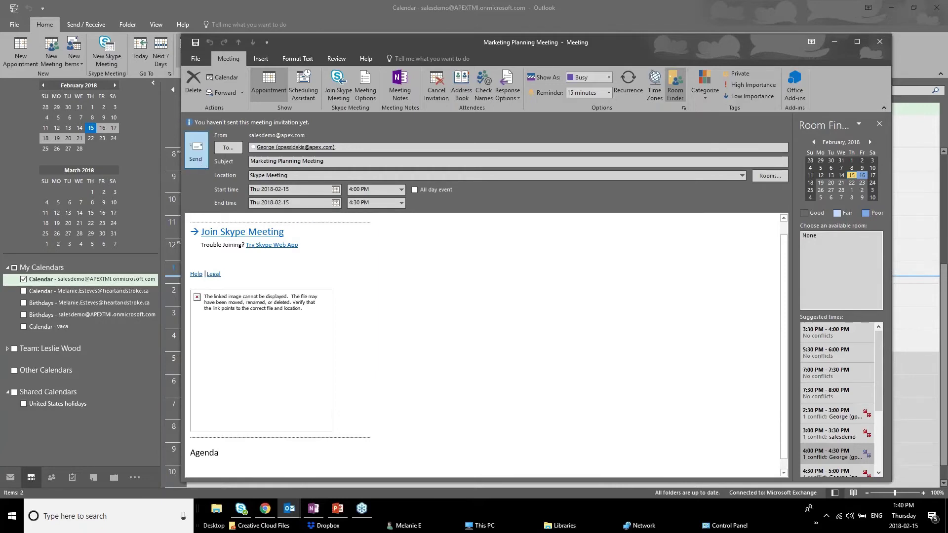
click(195, 148)
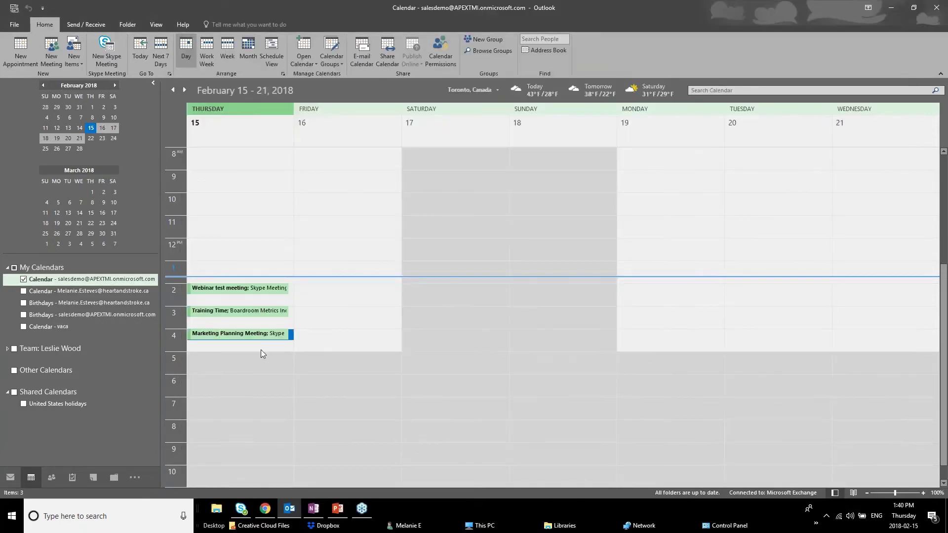
Switch to Skype for Business, join the Webinar test meeting using Skype for Business audio and mute the microphone.
click(891, 7)
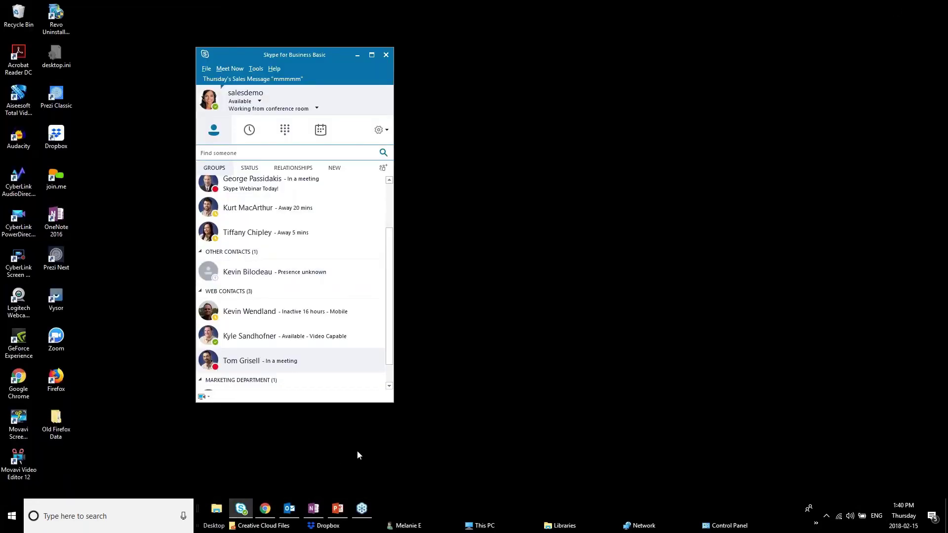
click(320, 131)
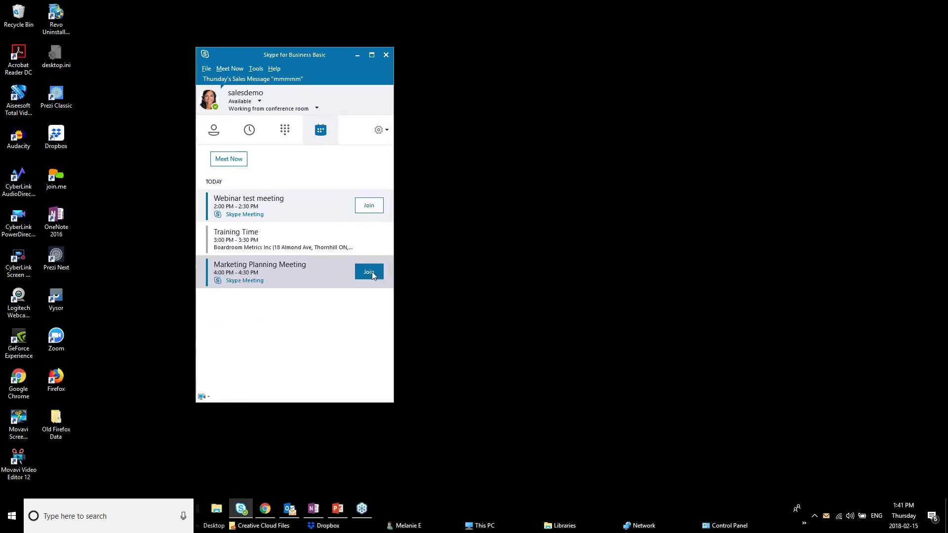
click(374, 206)
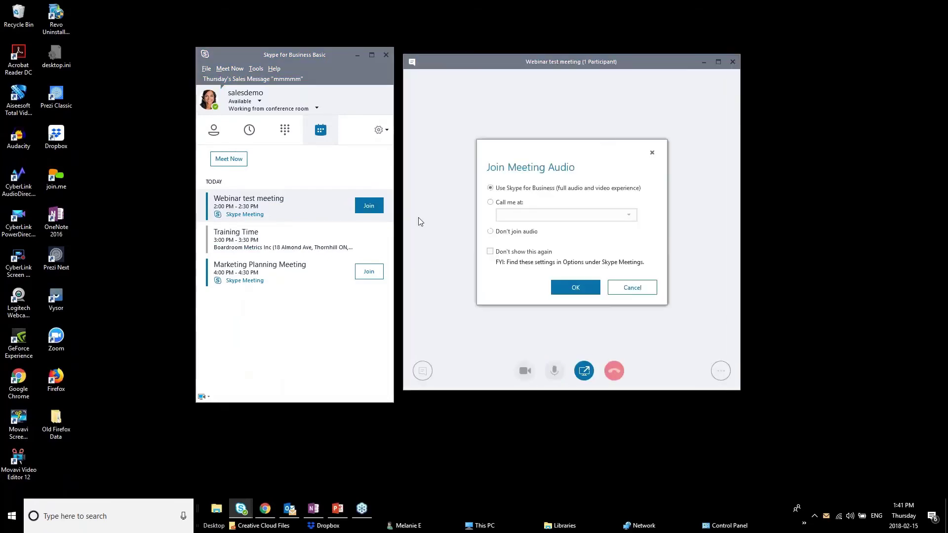
click(580, 288)
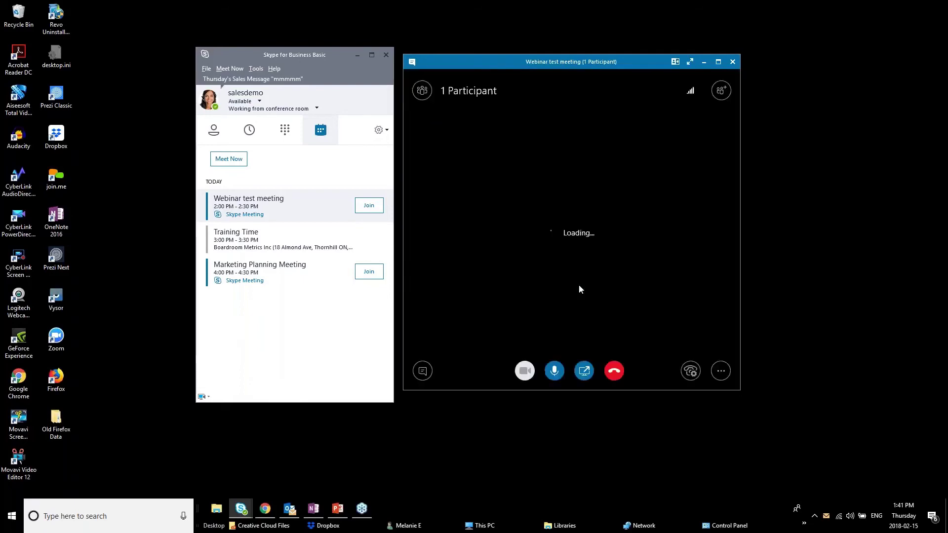
click(555, 371)
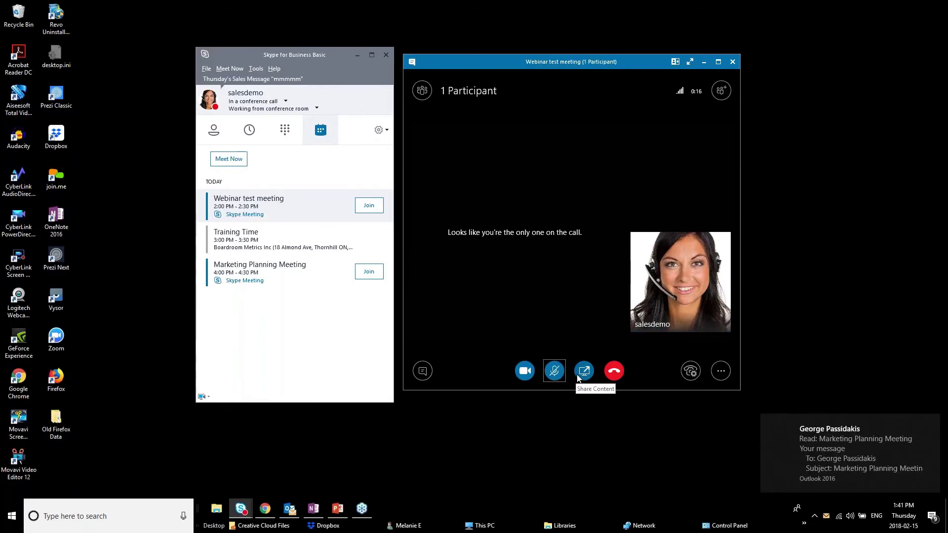
Start adding a meeting attachment and browse to the Powerpoints Backup folder on the Data (D:) drive.
click(577, 375)
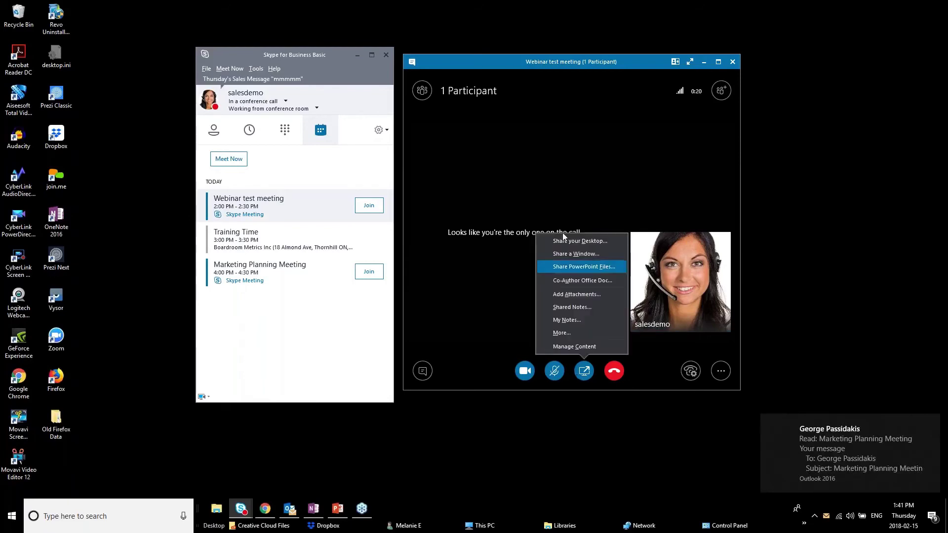
click(586, 293)
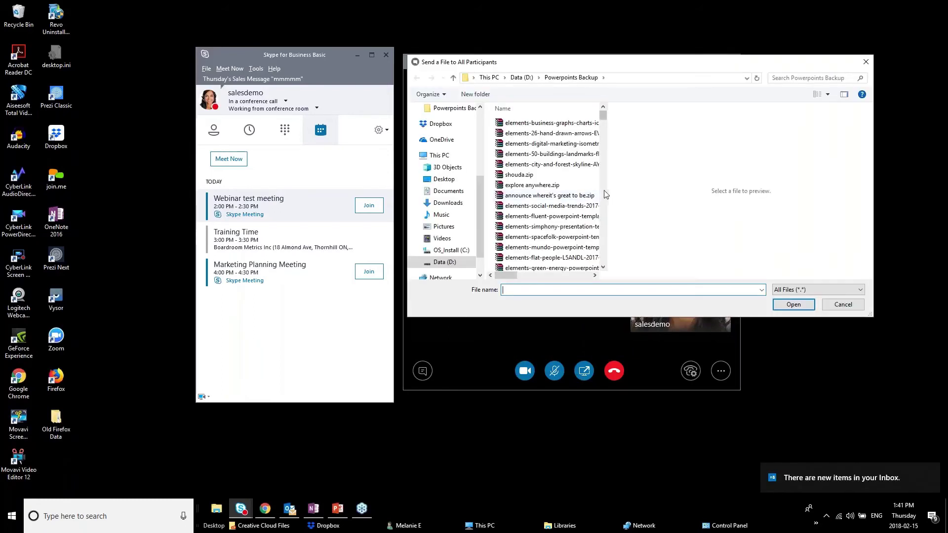
click(449, 205)
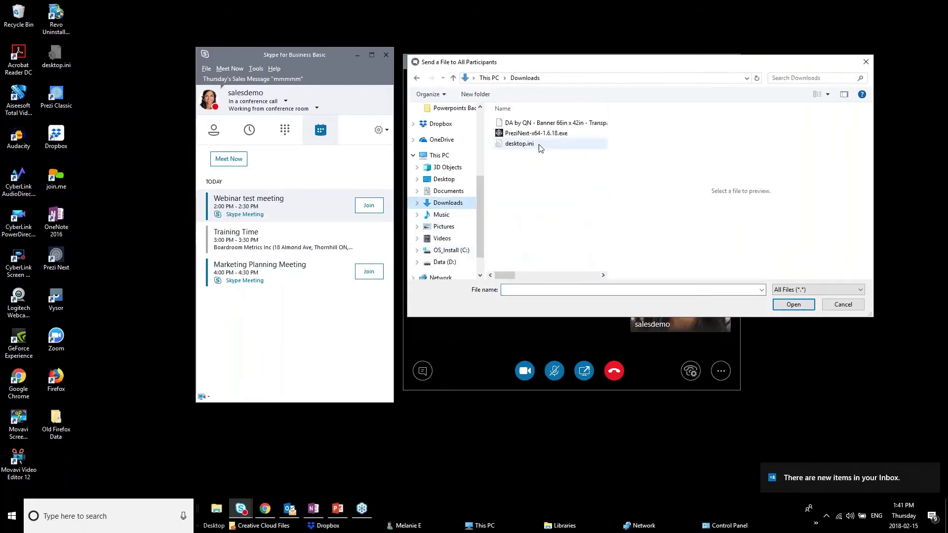
click(446, 263)
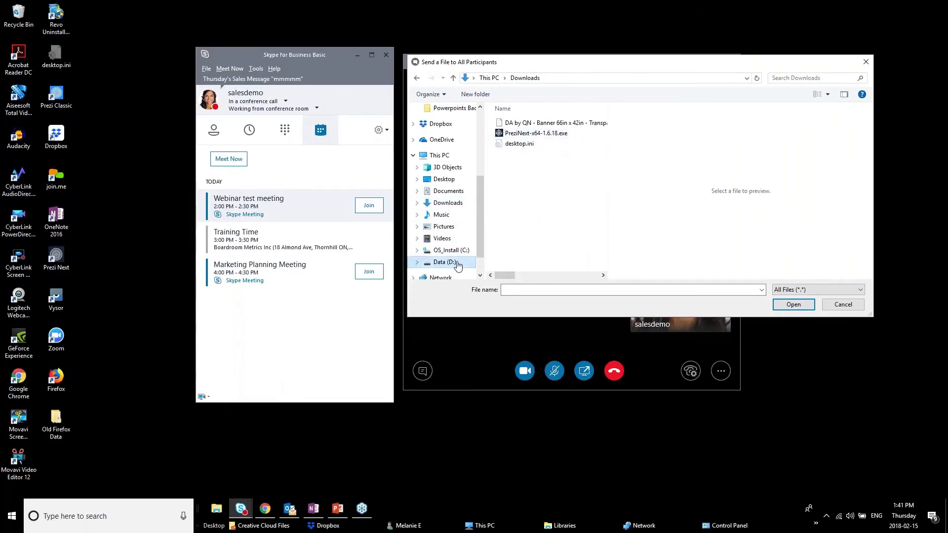
drag(630, 194, 684, 195)
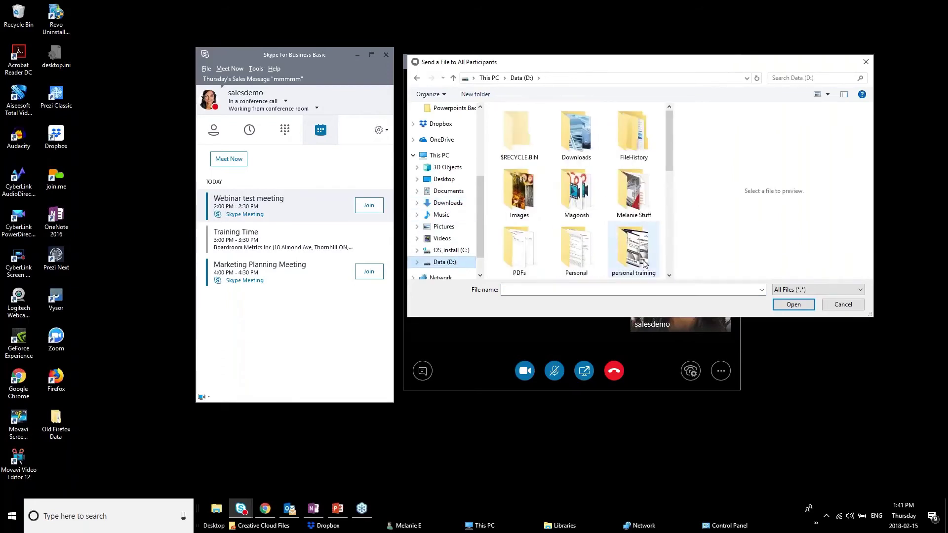
scroll(617, 198, down, 5)
double_click(569, 157)
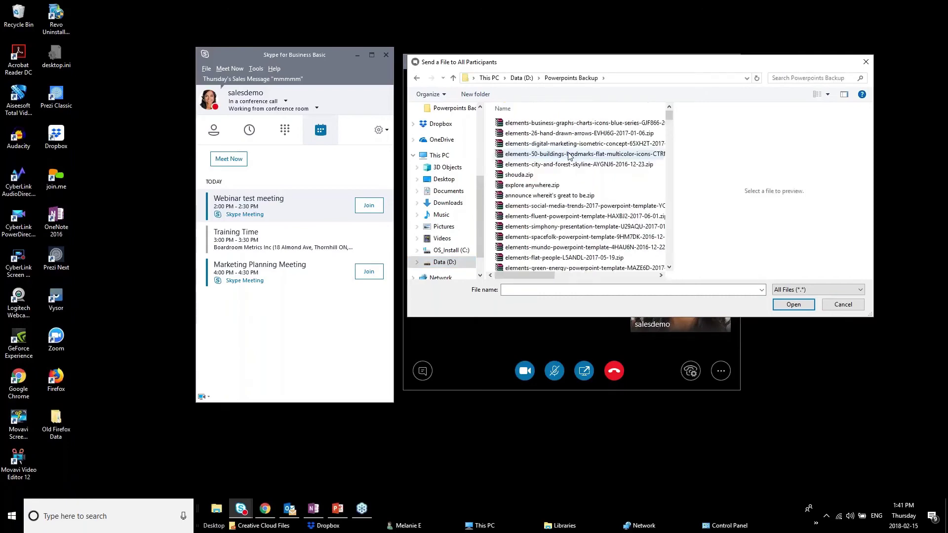
Attach bios.pptx to the meeting and close the content list.
drag(668, 111, 670, 129)
click(533, 161)
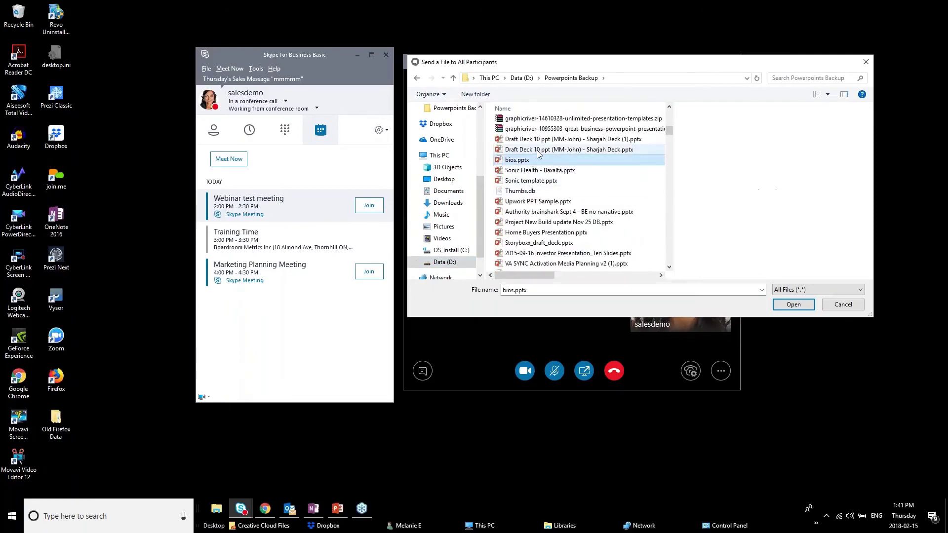
click(543, 149)
click(538, 161)
click(793, 305)
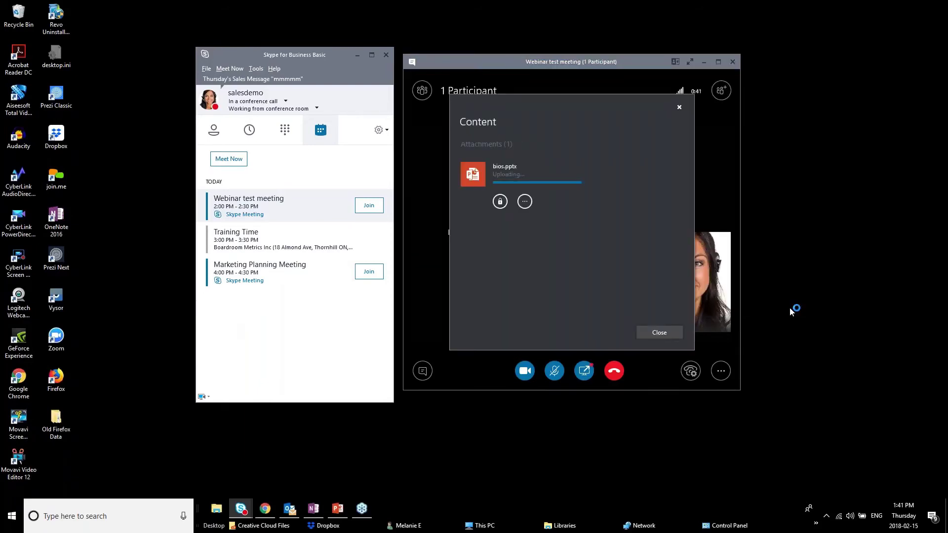
click(670, 332)
Share the PowerPoint file "Forest Powerpoint presentation.pptx" with the meeting.
click(589, 373)
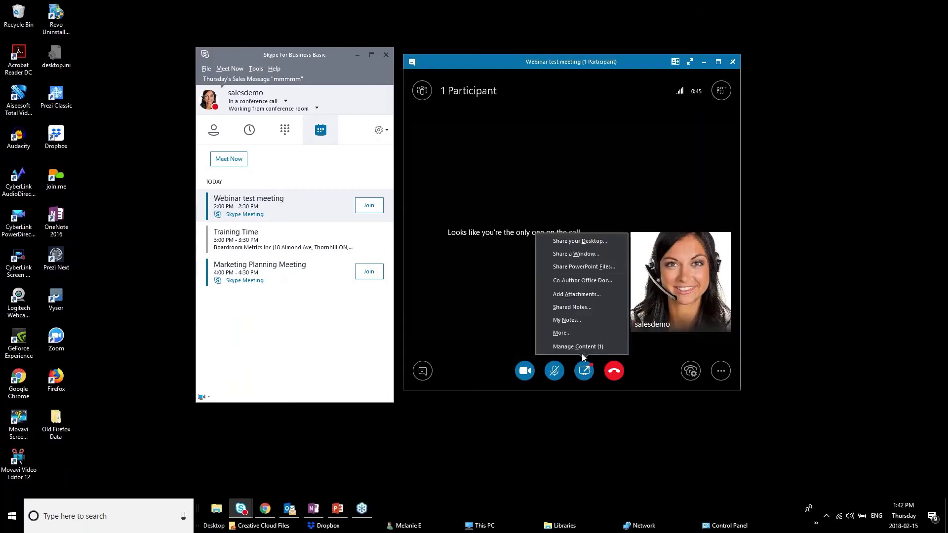
click(591, 272)
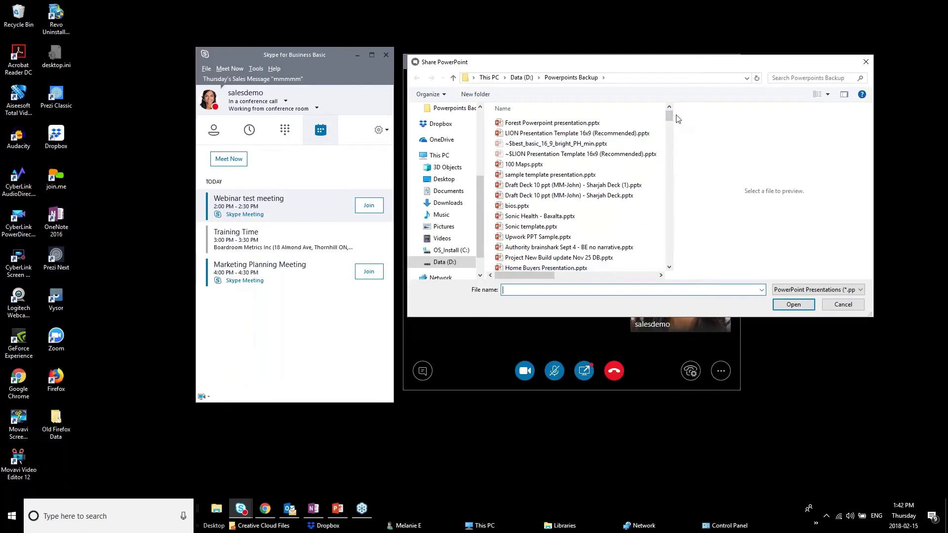
click(601, 123)
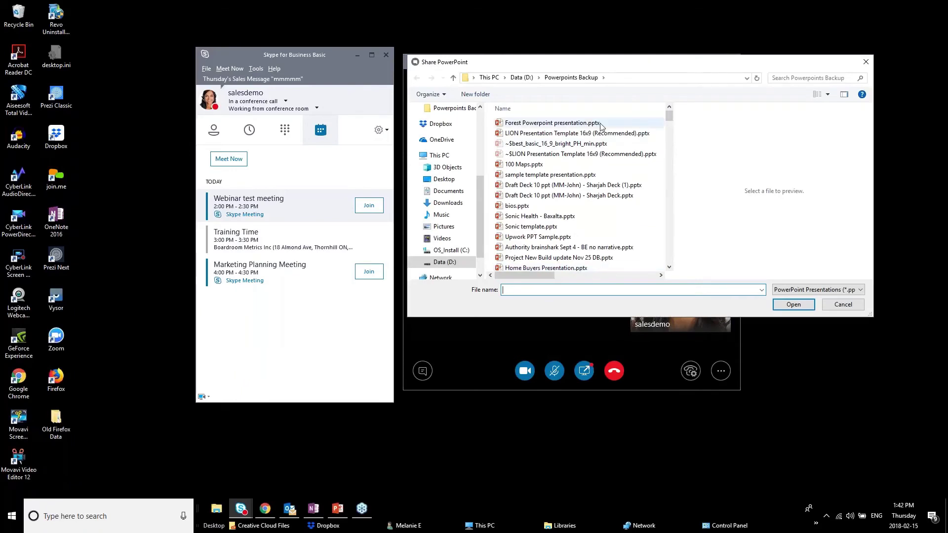
click(787, 305)
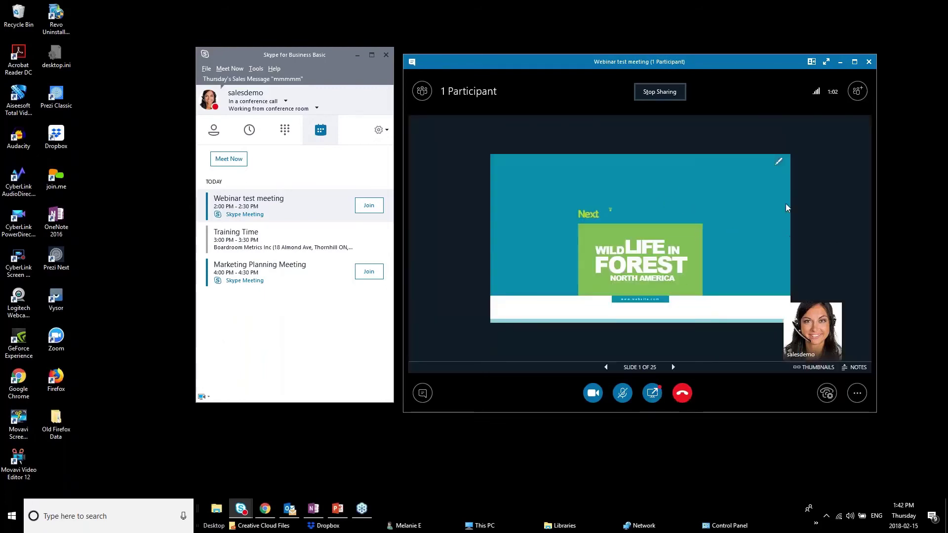
Advance the shared presentation from the first slide to slide 11.
click(673, 368)
click(673, 367)
click(673, 367)
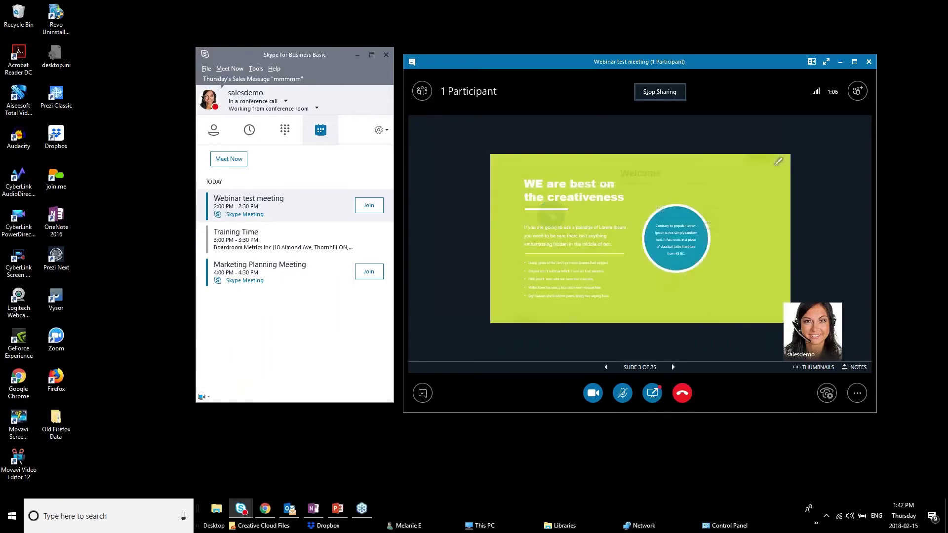
click(673, 368)
click(673, 368)
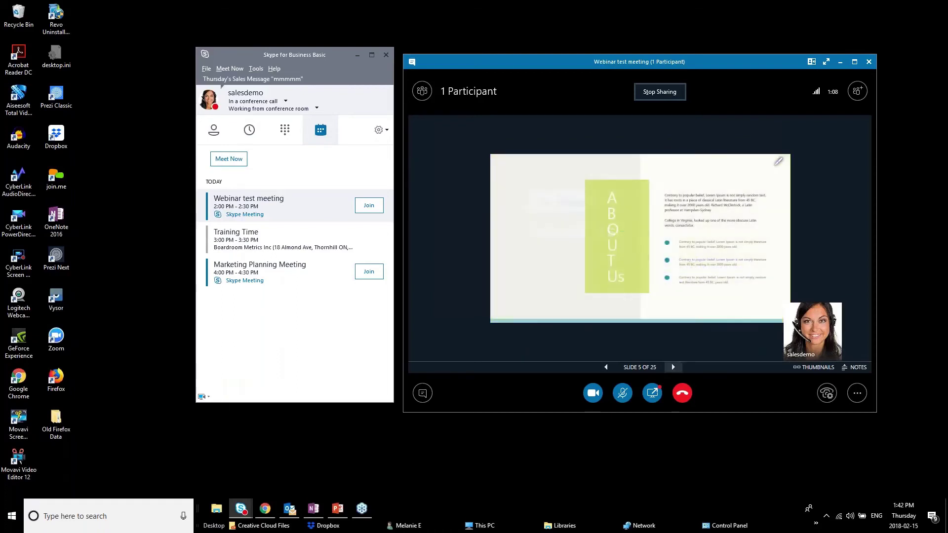
click(673, 367)
click(673, 367)
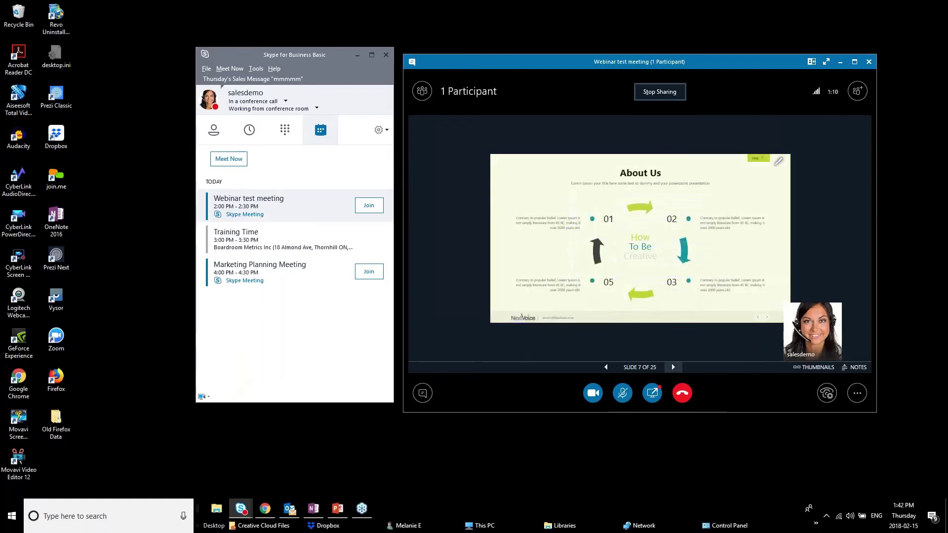
click(673, 367)
click(672, 367)
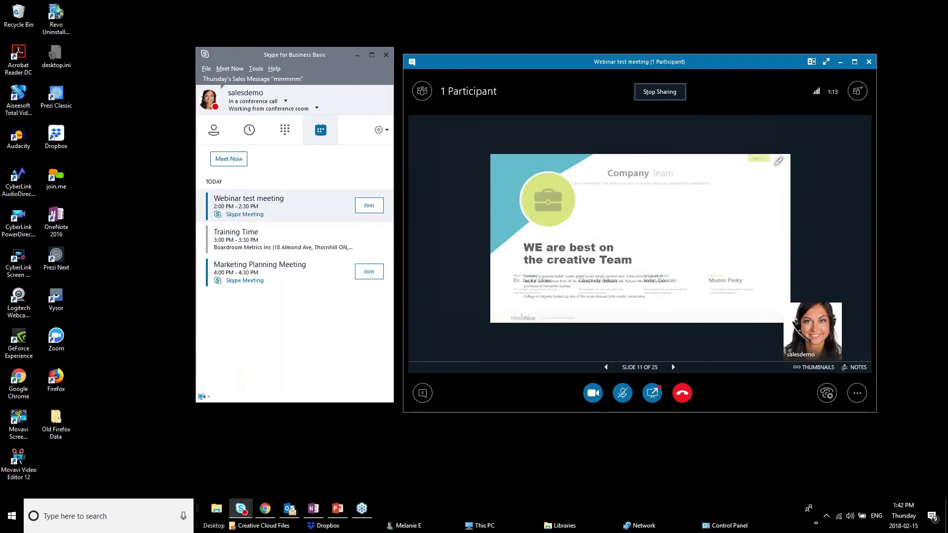
click(672, 367)
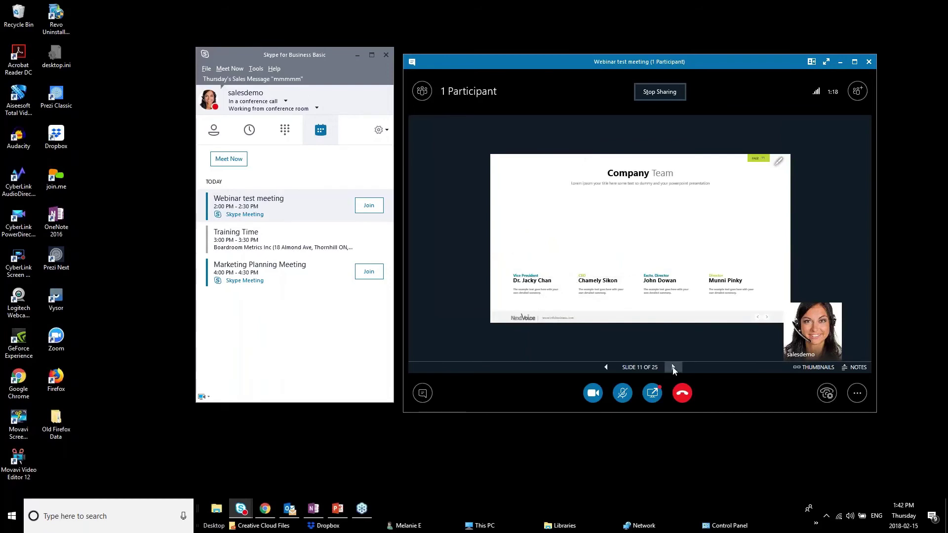
Open the meeting's content manager and examine the shared presentation and attachment with their download permissions.
click(652, 394)
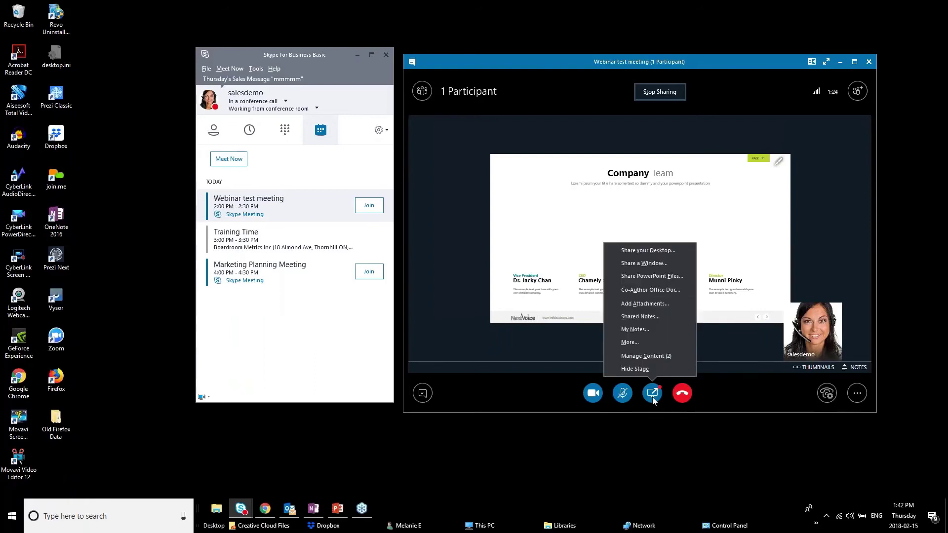
click(647, 398)
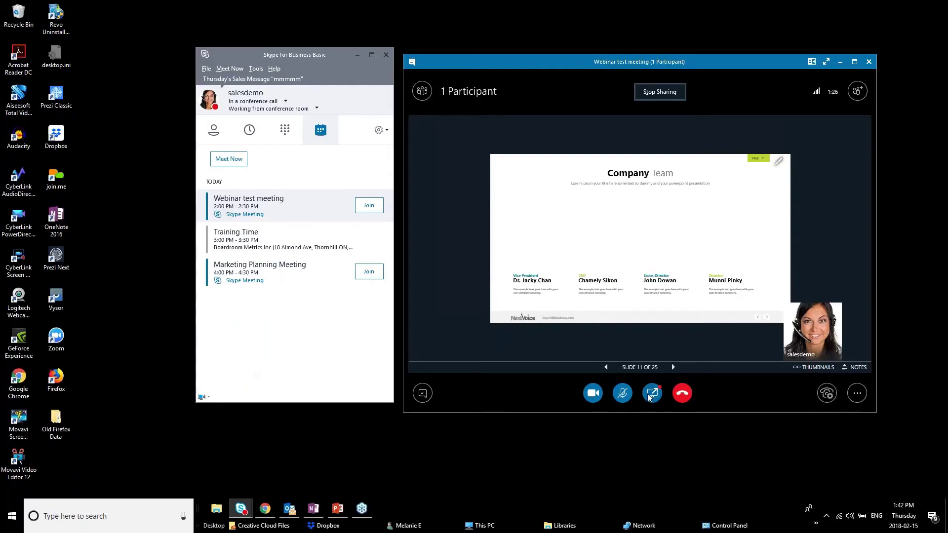
click(652, 397)
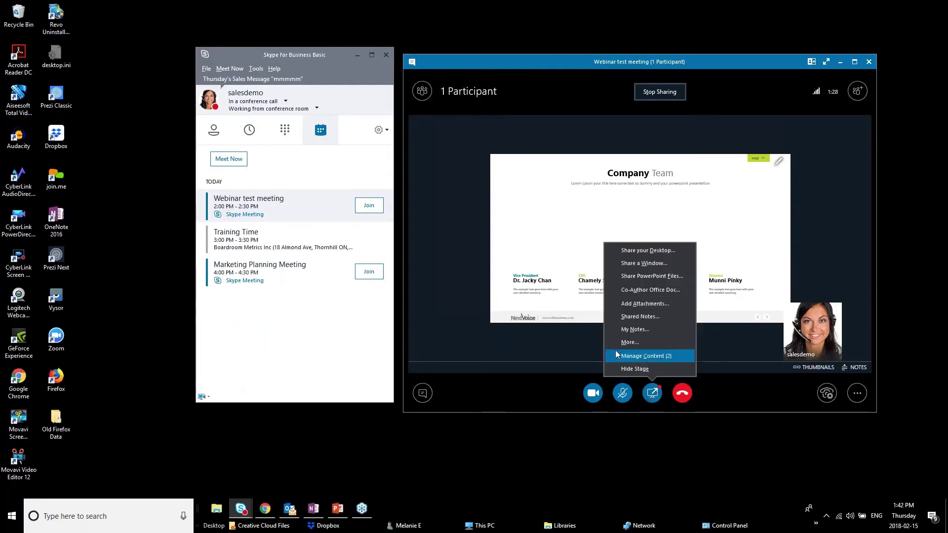
click(673, 357)
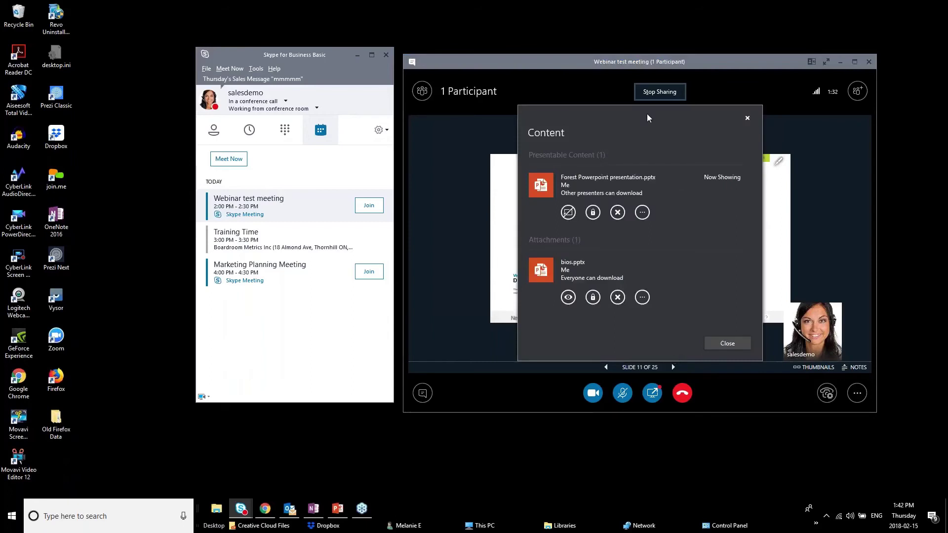
drag(648, 117, 606, 89)
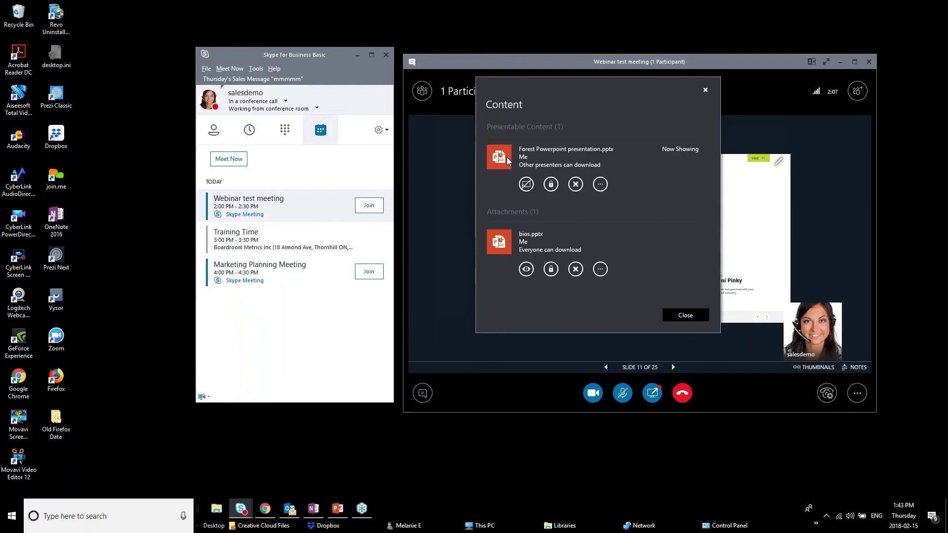
Open the bios.pptx attachment for viewing in PowerPoint and close the opened file.
click(525, 269)
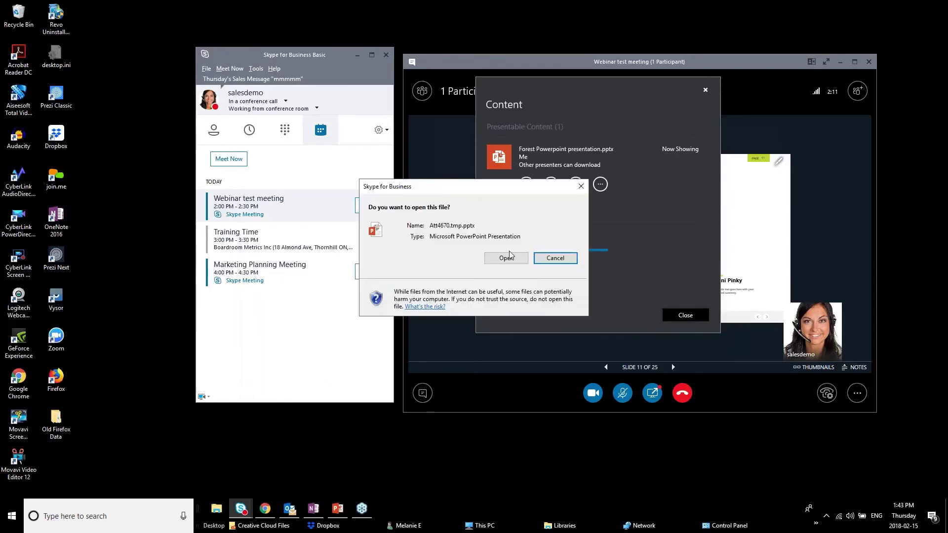
click(519, 257)
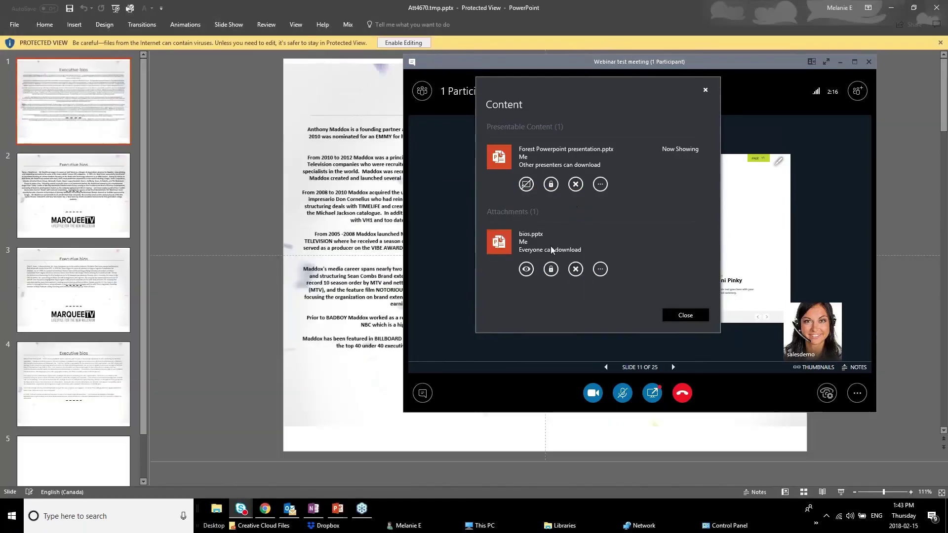
click(936, 7)
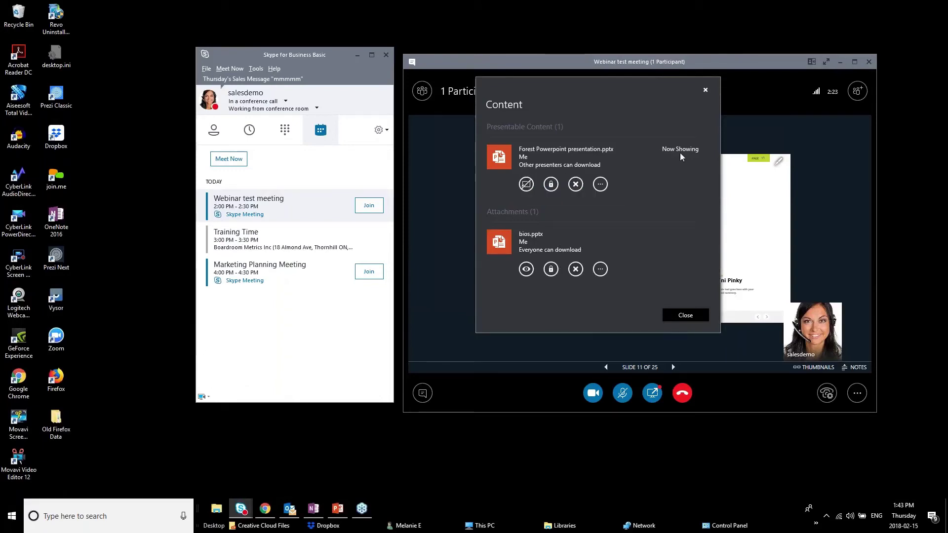
Examine the additional options and file details of Forest Powerpoint presentation.pptx and close the content list.
click(600, 185)
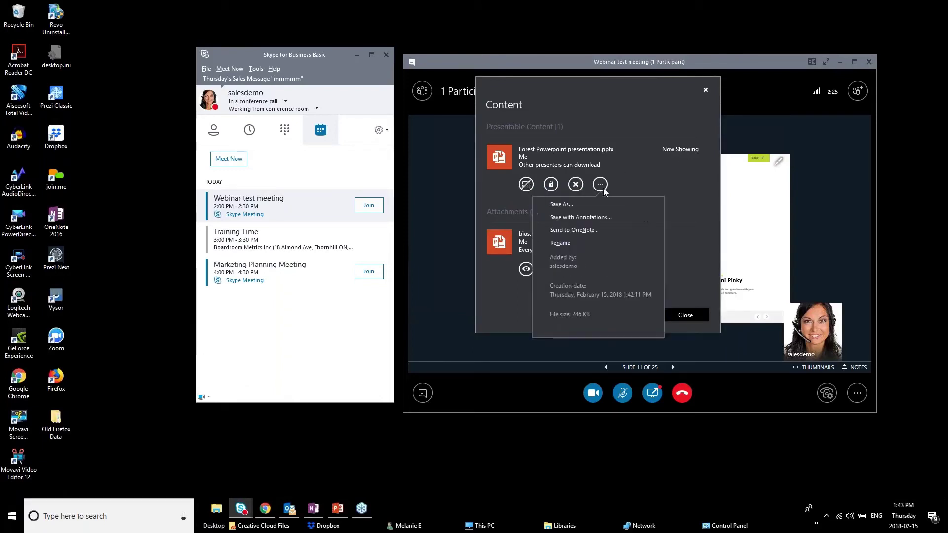
click(623, 166)
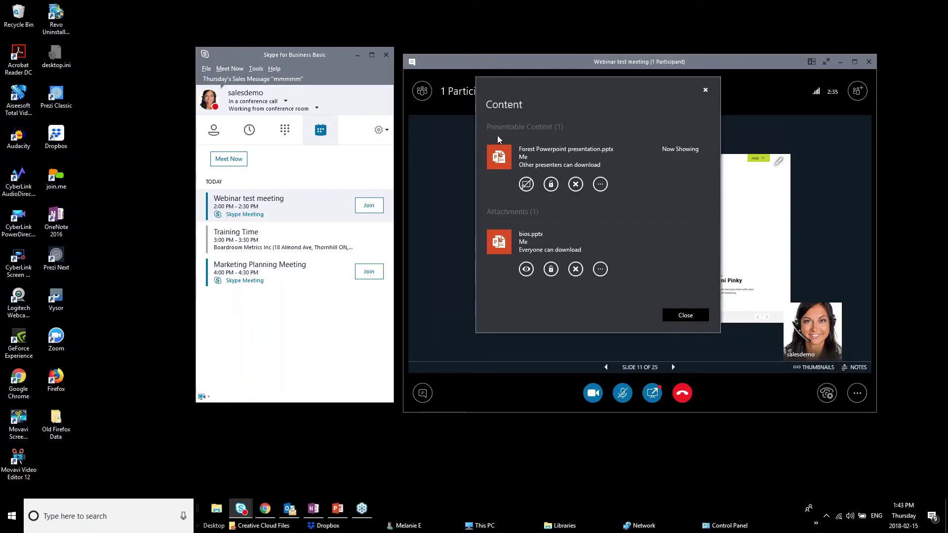
click(691, 315)
Share the PowerPoint file best_basic_16_9_bright_PH_min.pptx with the meeting and dismiss the presentation and attachment notifications.
click(652, 393)
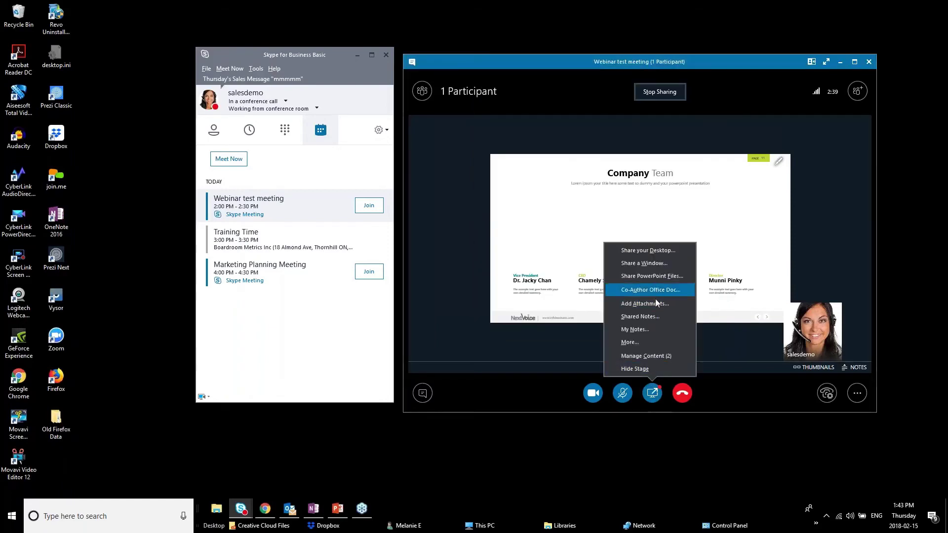
click(651, 276)
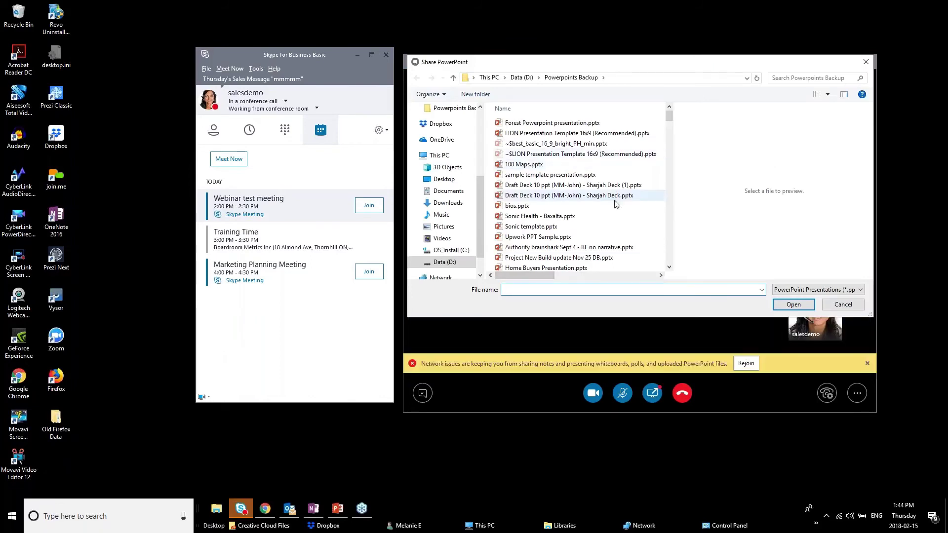
drag(670, 117, 670, 189)
click(585, 225)
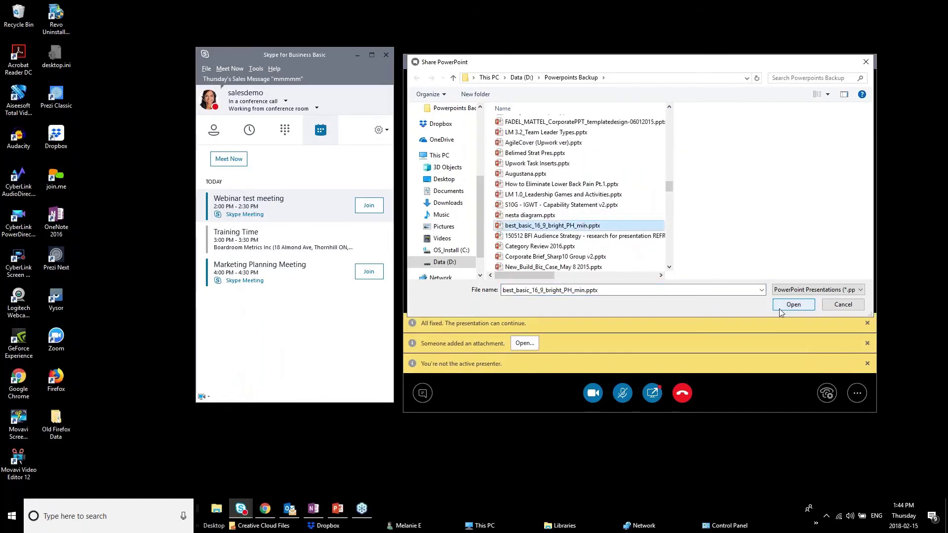
click(793, 305)
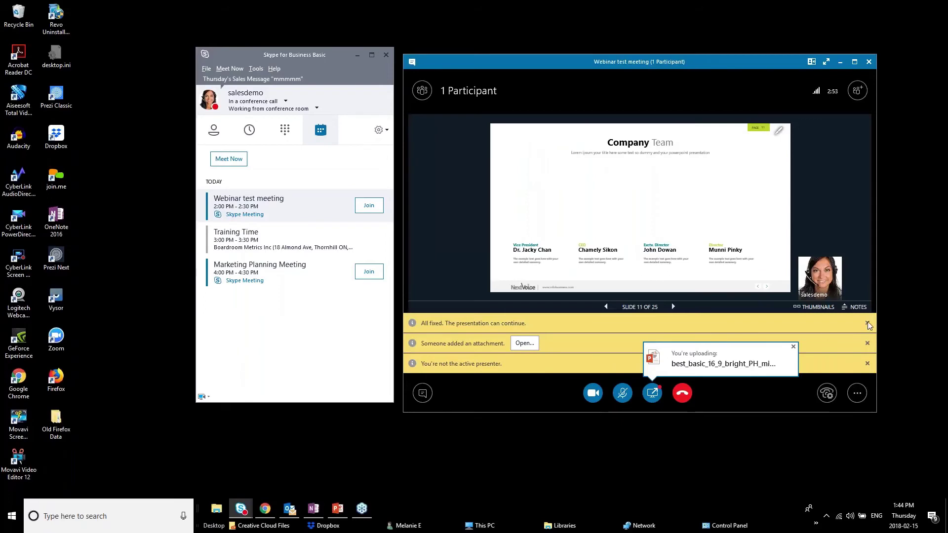
click(865, 323)
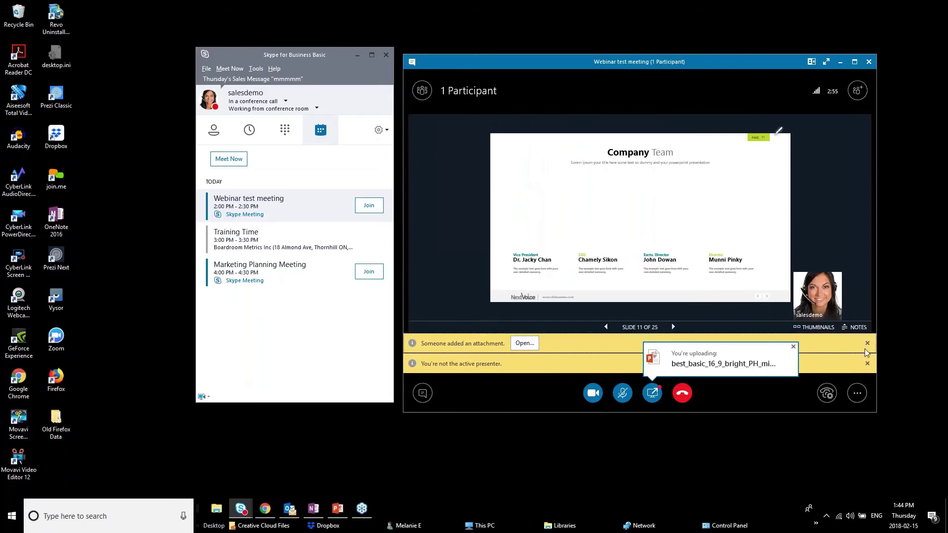
click(867, 344)
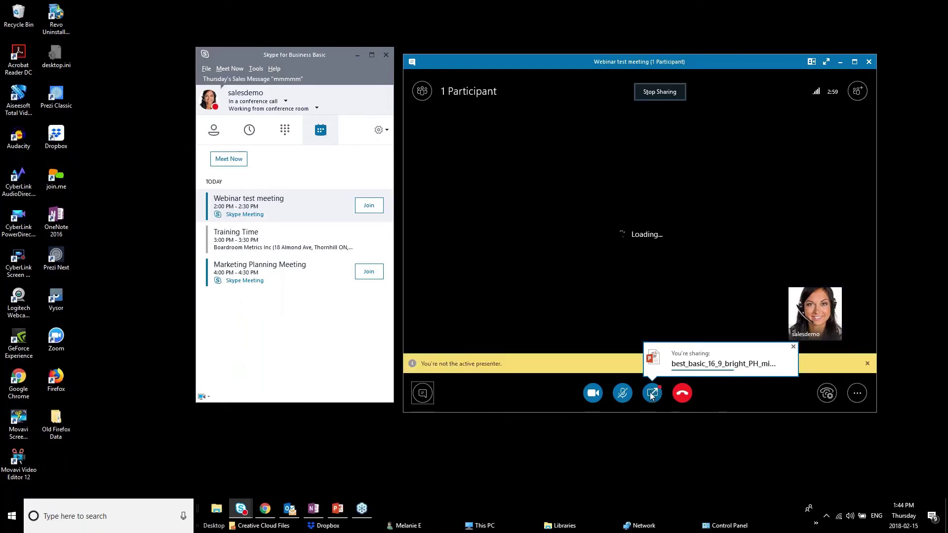
Open the meeting's content manager and review the listed presentations and the attachment.
click(652, 393)
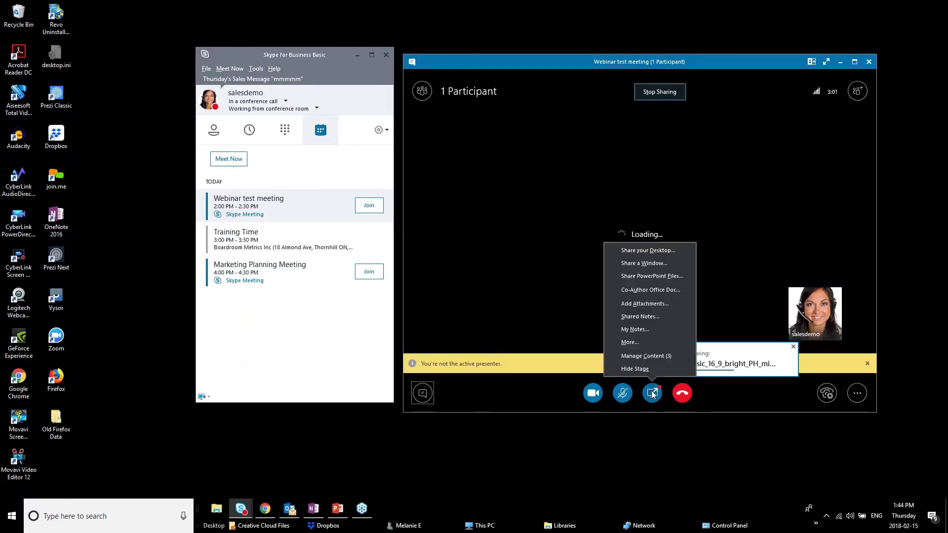
click(661, 356)
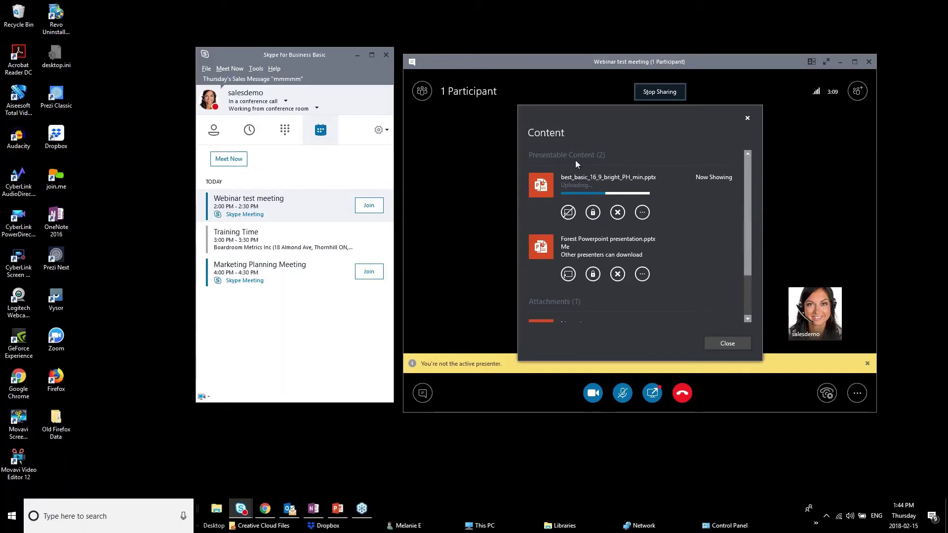
drag(751, 223, 748, 269)
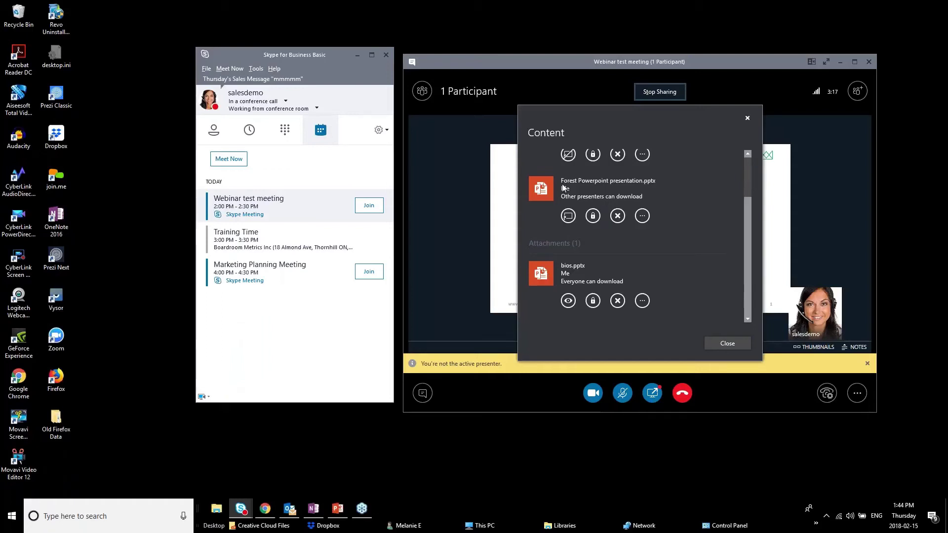
click(747, 184)
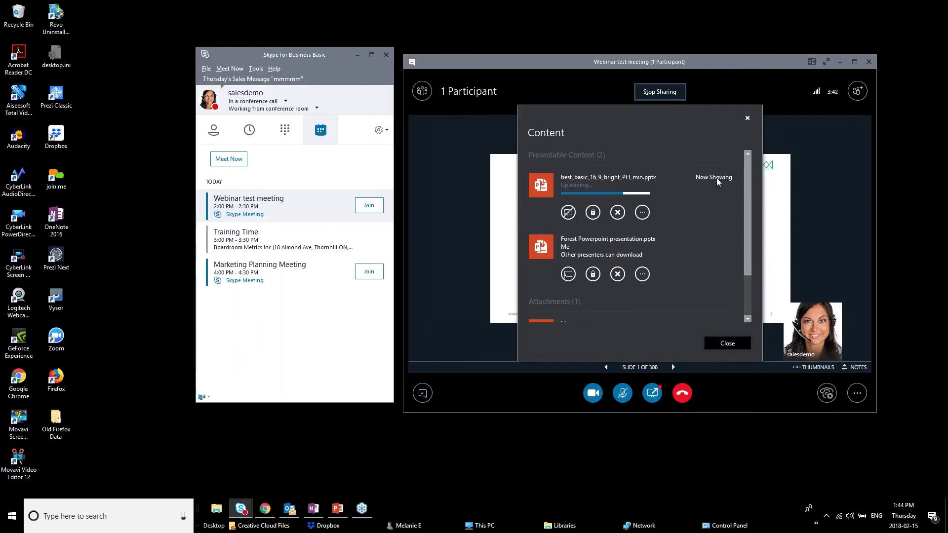
Present Forest Powerpoint presentation.pptx from the content list and advance it to slide 13.
click(567, 274)
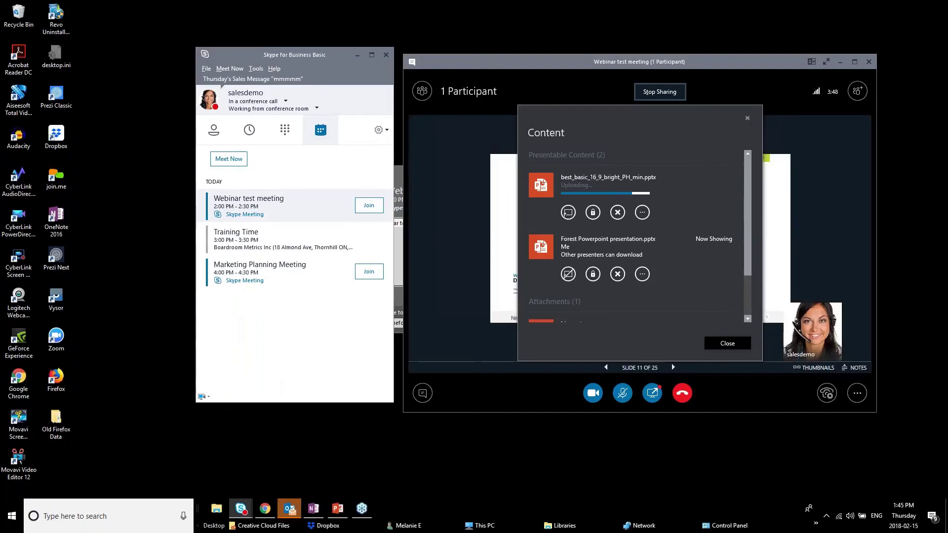
click(747, 117)
click(673, 367)
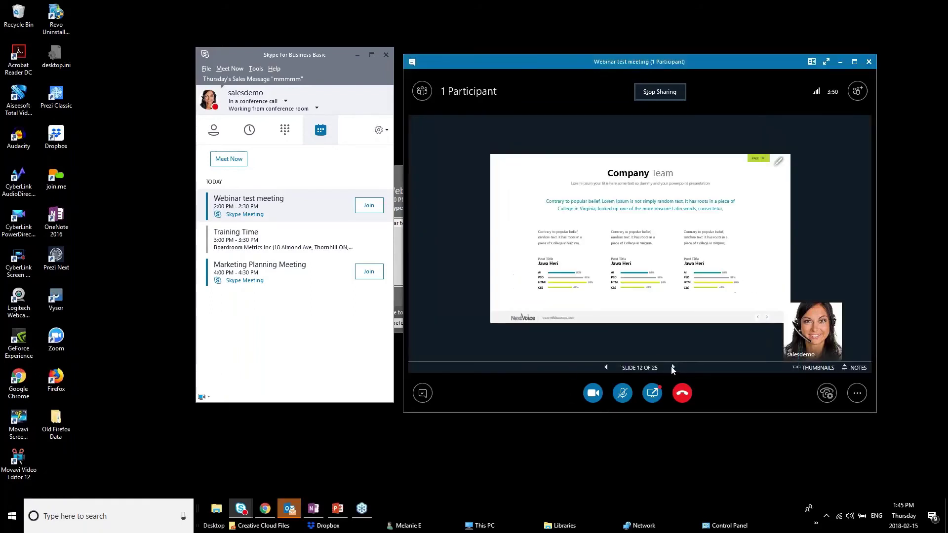
click(672, 368)
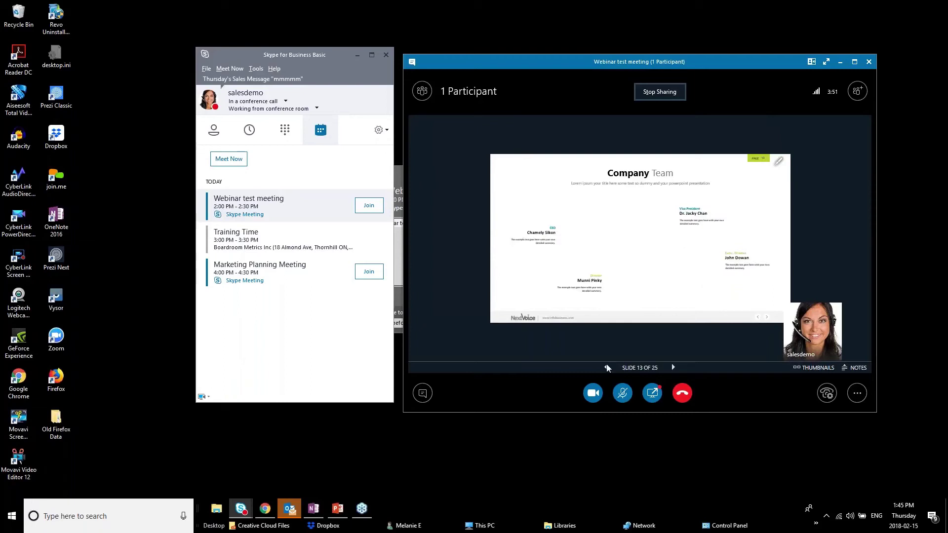
Switch the meeting back to presenting best_basic_16_9_bright_PH_min.pptx and dismiss the content list and sharing notification.
click(652, 395)
click(657, 356)
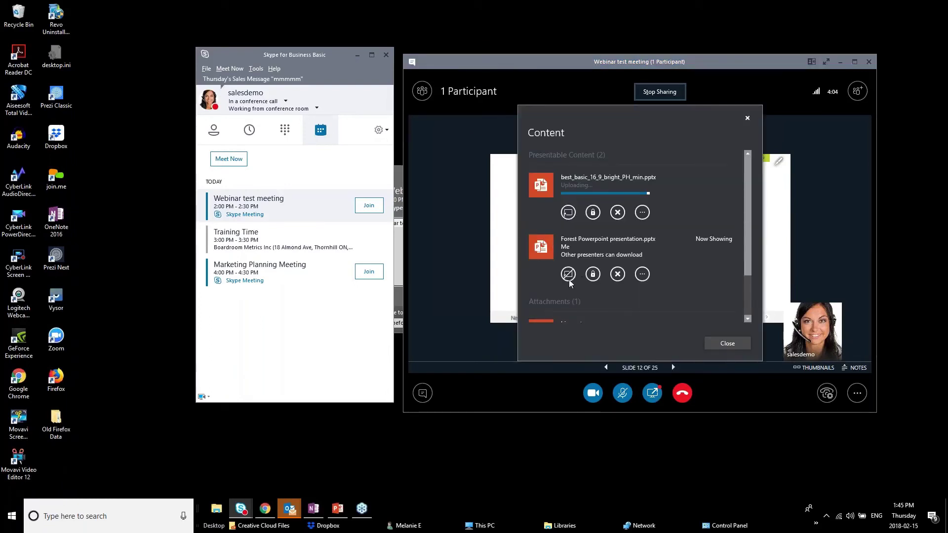
click(568, 213)
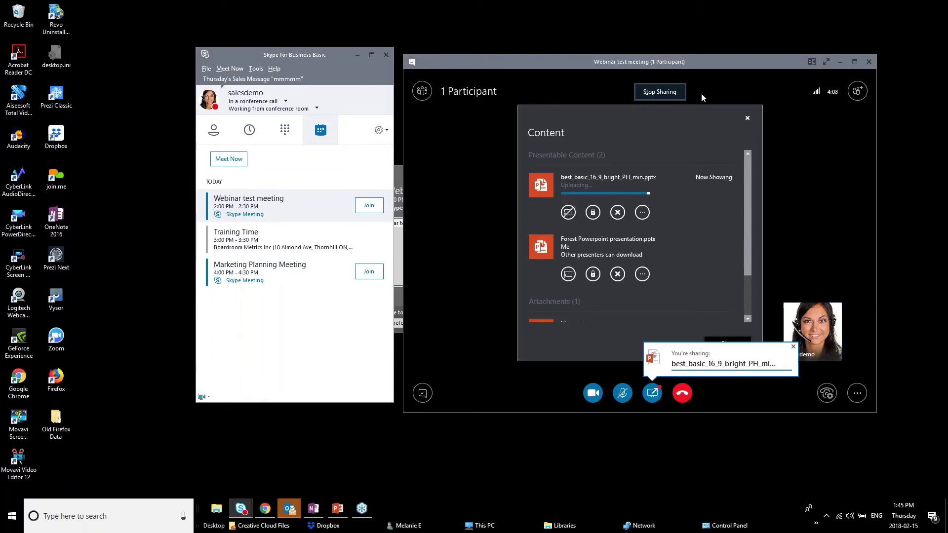
click(748, 118)
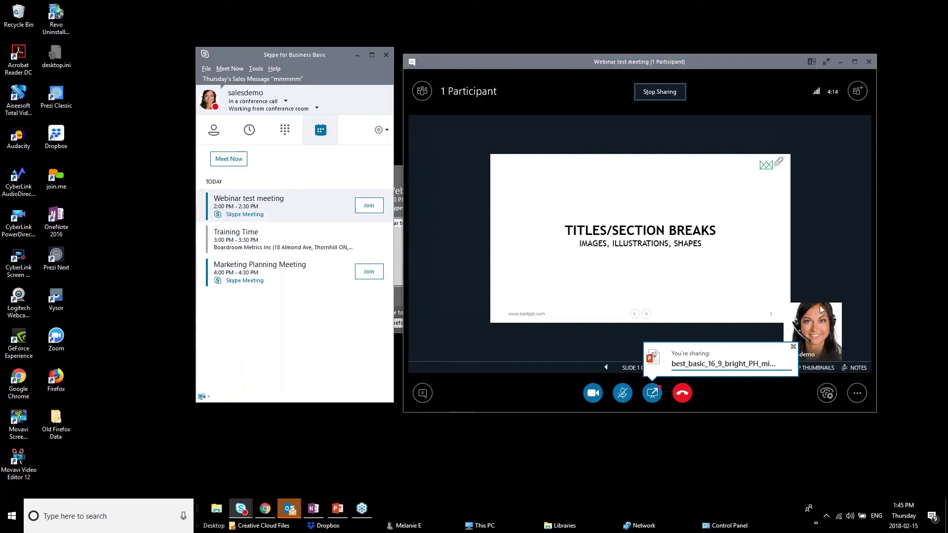
click(794, 346)
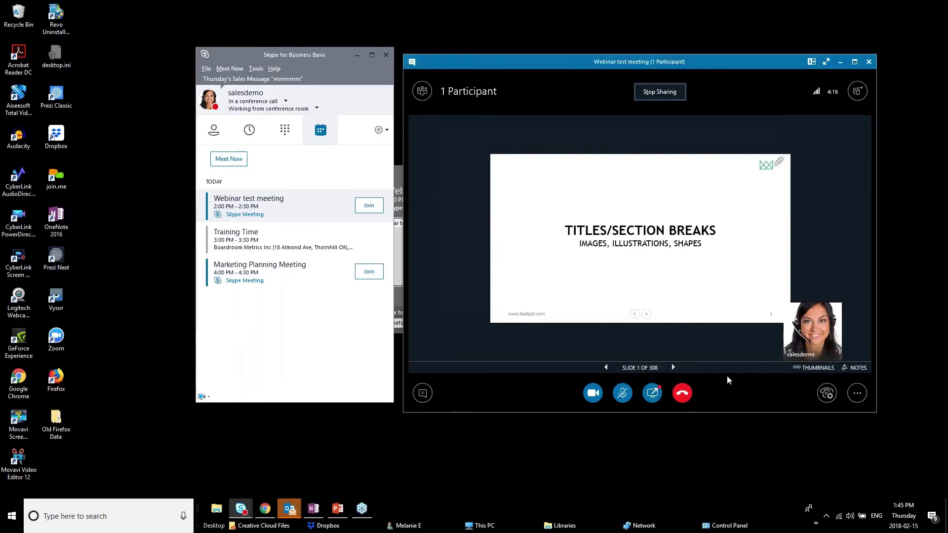
Advance the shared presentation from the first slide to slide 6.
click(674, 367)
click(673, 367)
click(674, 368)
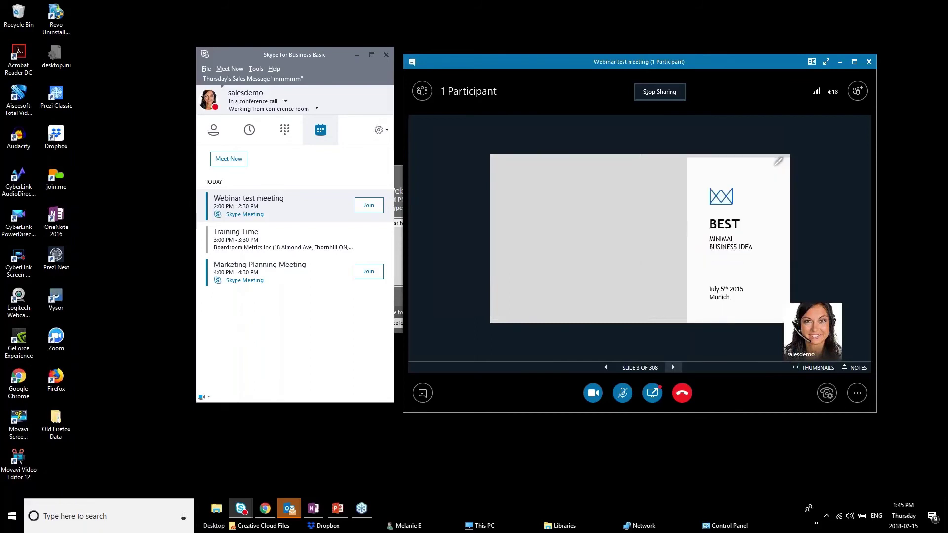
click(673, 368)
click(673, 367)
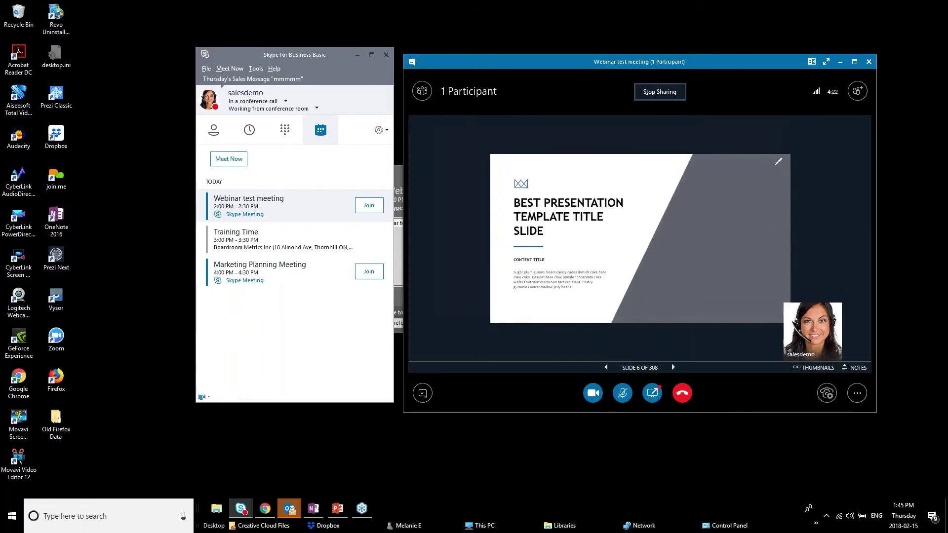
Start a new meeting poll and name it "When should we shedule lunch?".
click(653, 391)
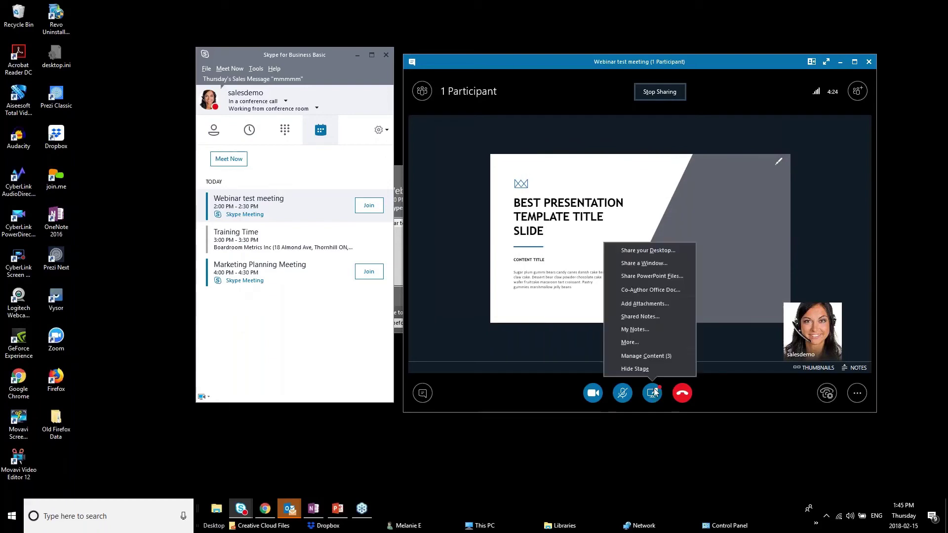
click(662, 342)
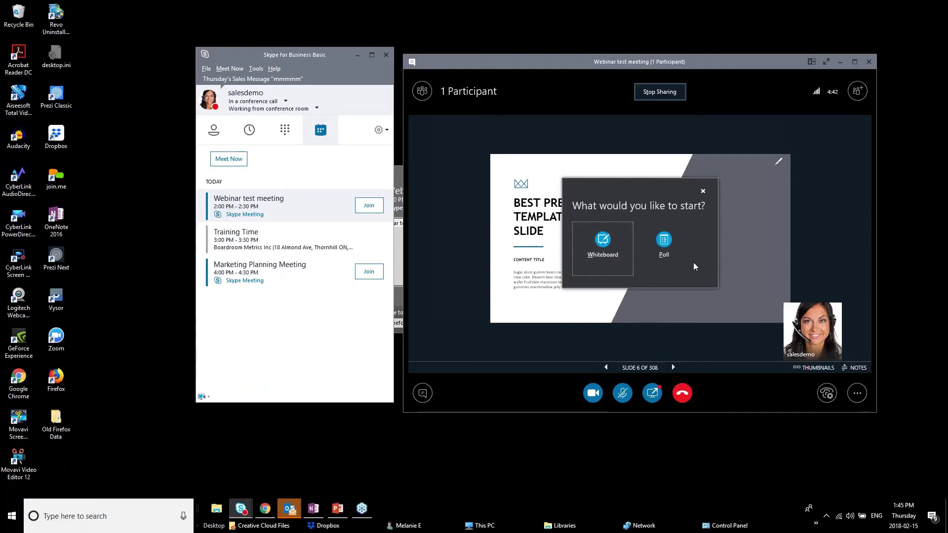
click(676, 250)
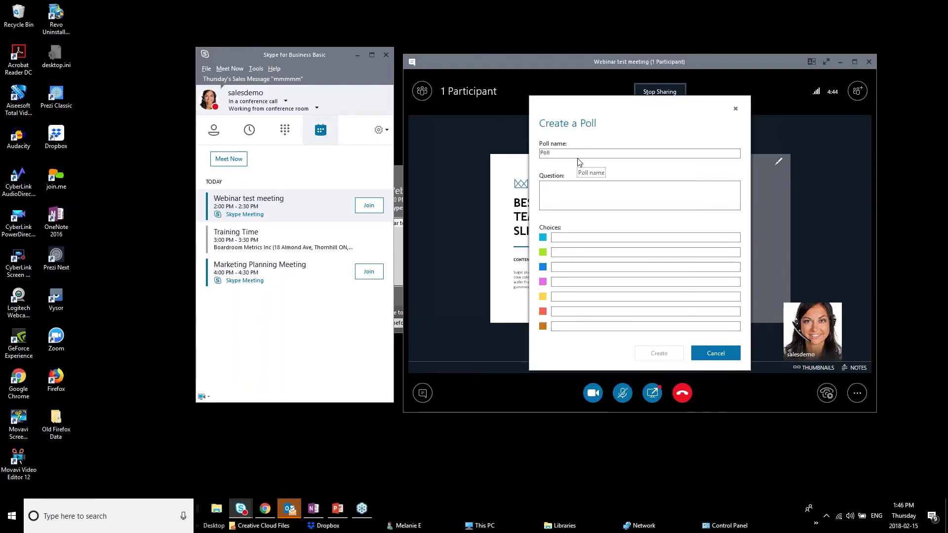
click(576, 155)
text(When should we sh)
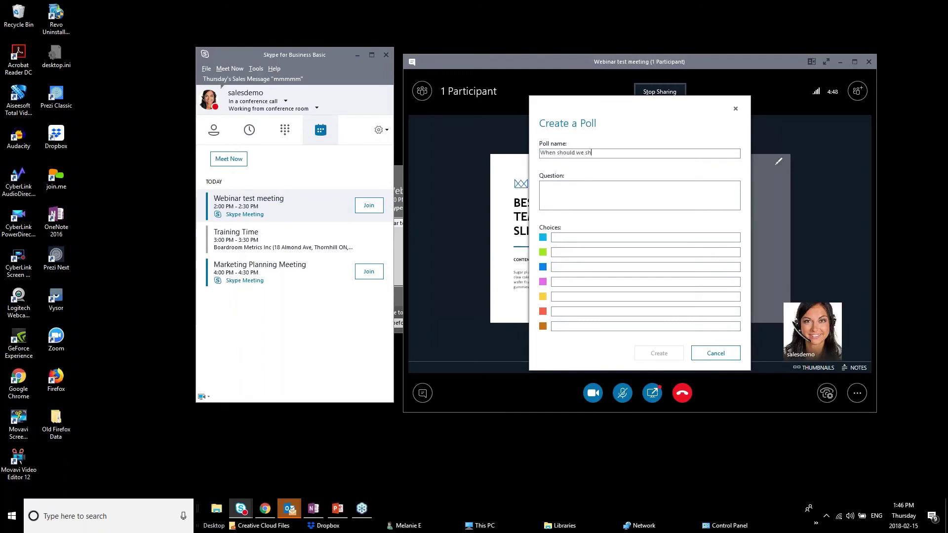
text(ecu)
key(BackSpace)
key(BackSpace)
text(ecul)
text(lunch)
Copy the poll name into the poll's question, "When should we shedule lunch?".
key(ctrl+a)
key(ctrl+c)
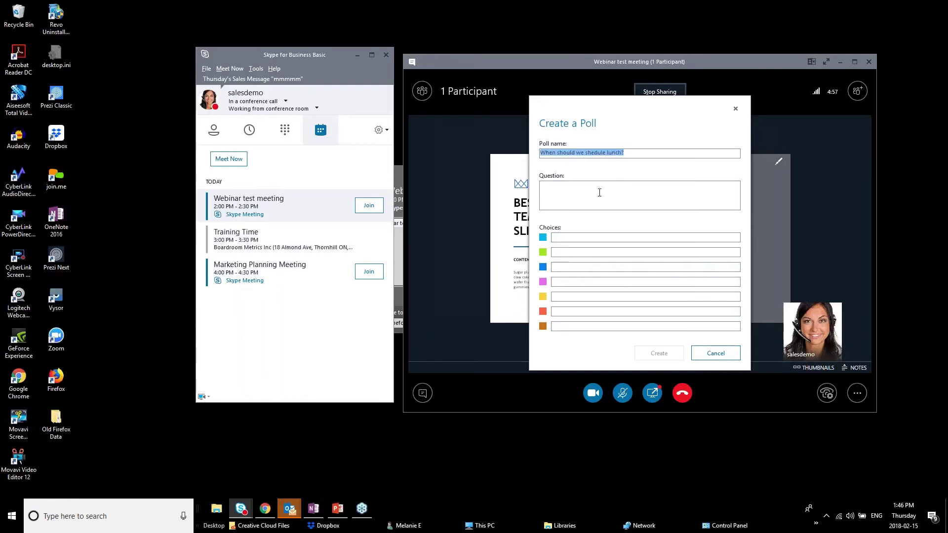
click(603, 193)
key(ctrl+v)
Add the poll choices 11am, 12pm and 1pm and create the poll.
click(594, 239)
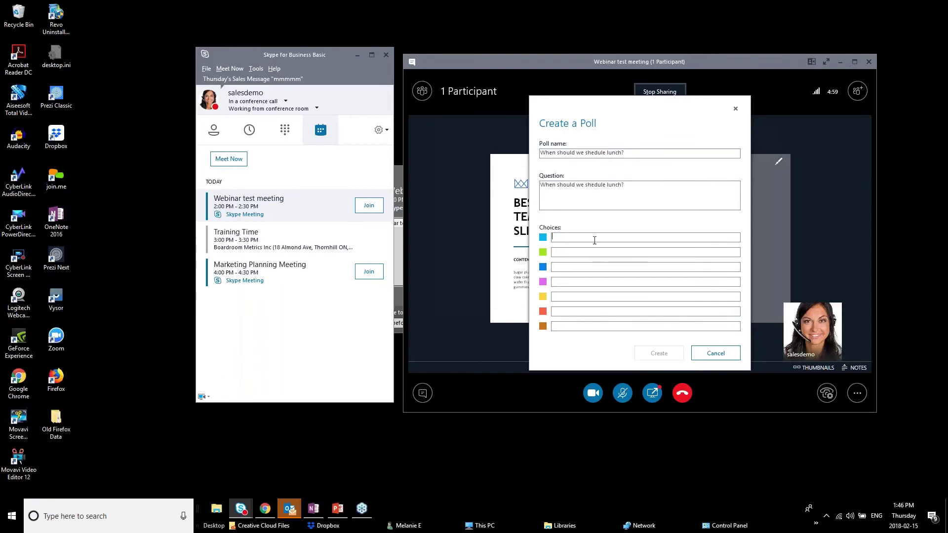
text(11am)
click(595, 252)
text(12pm)
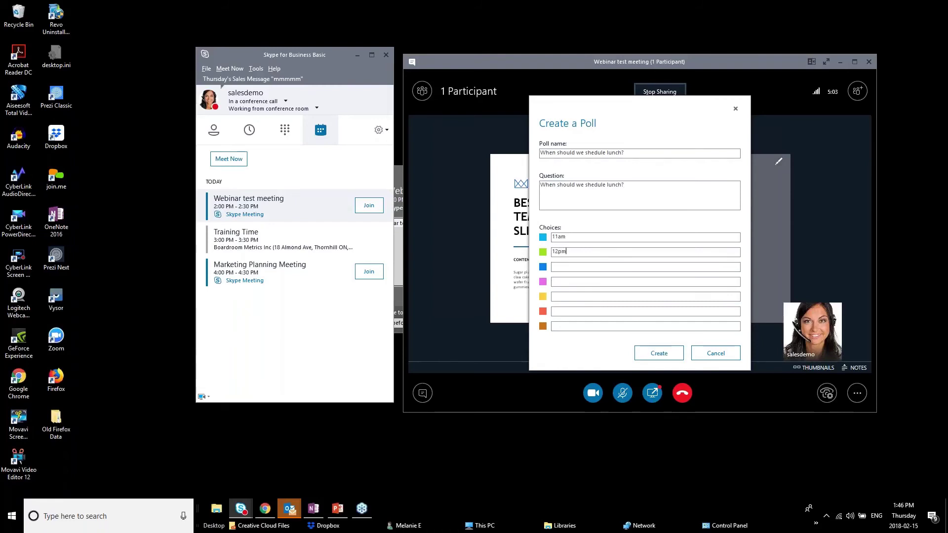
text(1pm)
click(656, 352)
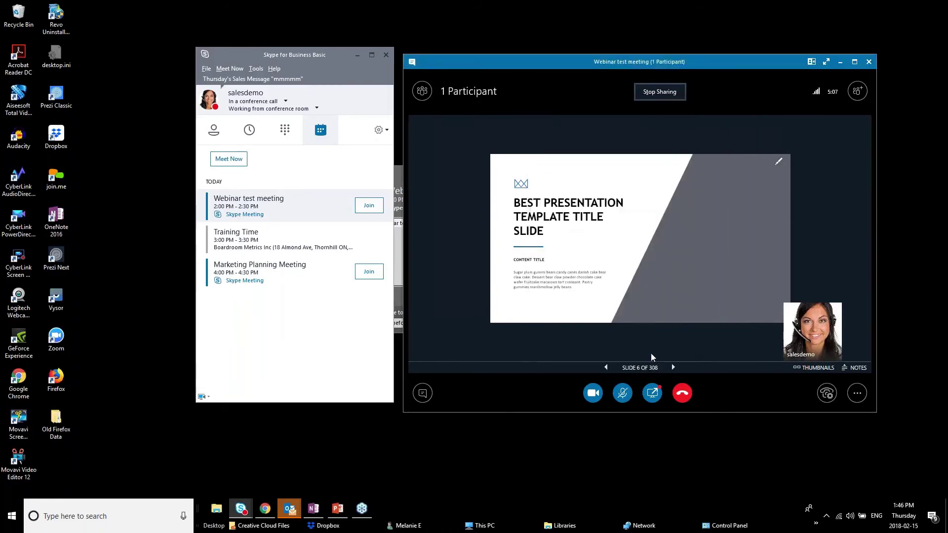
Reopen the meeting's content manager to check the available content after creating the poll.
click(652, 403)
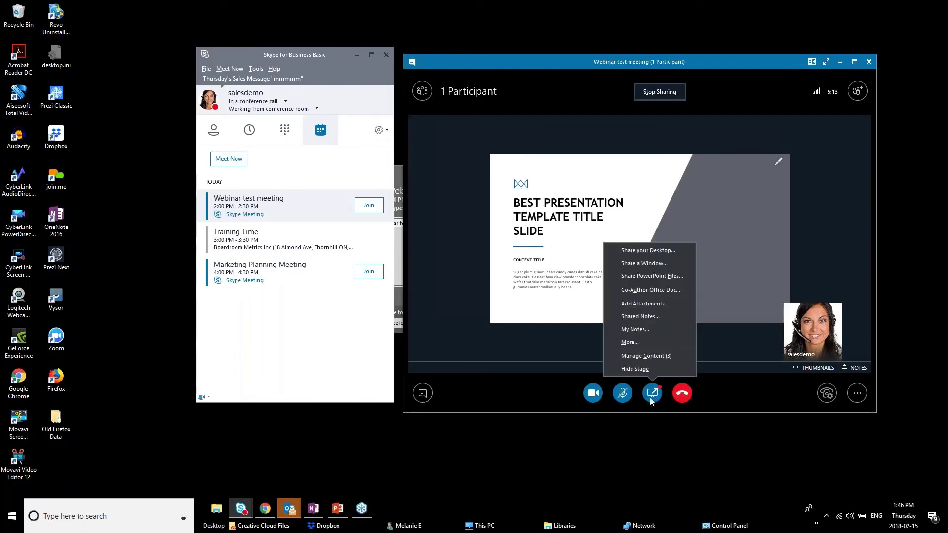
click(652, 397)
click(651, 398)
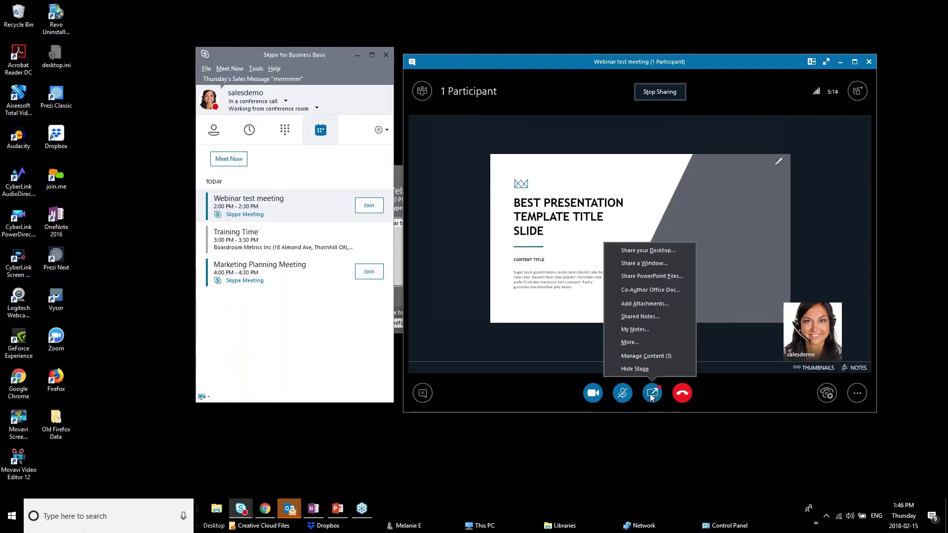
click(647, 356)
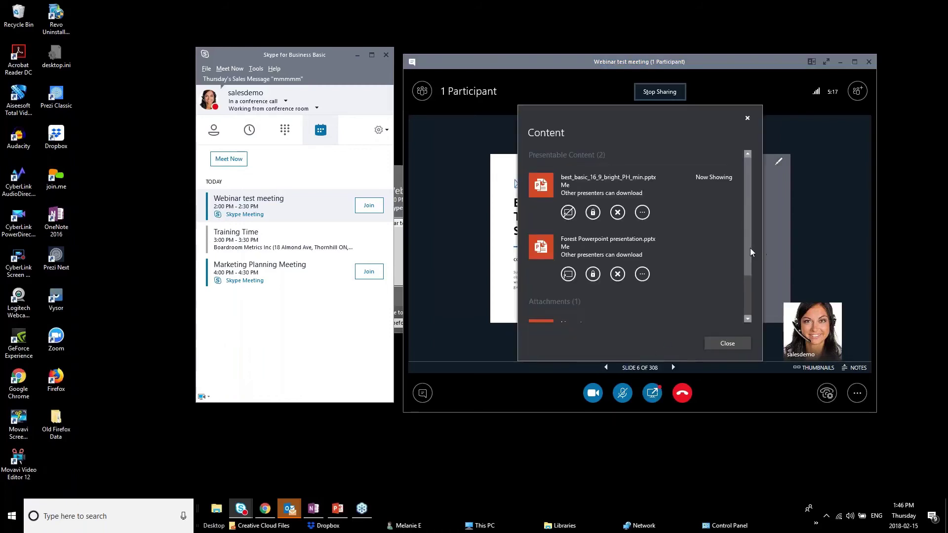
Close the content list and start another meeting poll named "Lunch" with the question "When should we shedule lunch?".
drag(750, 248, 742, 296)
click(731, 344)
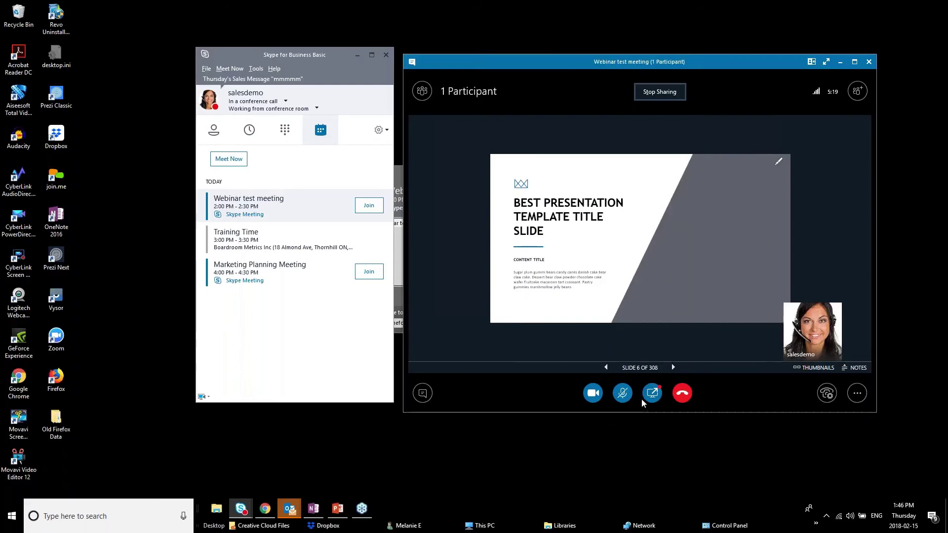
click(642, 398)
click(661, 343)
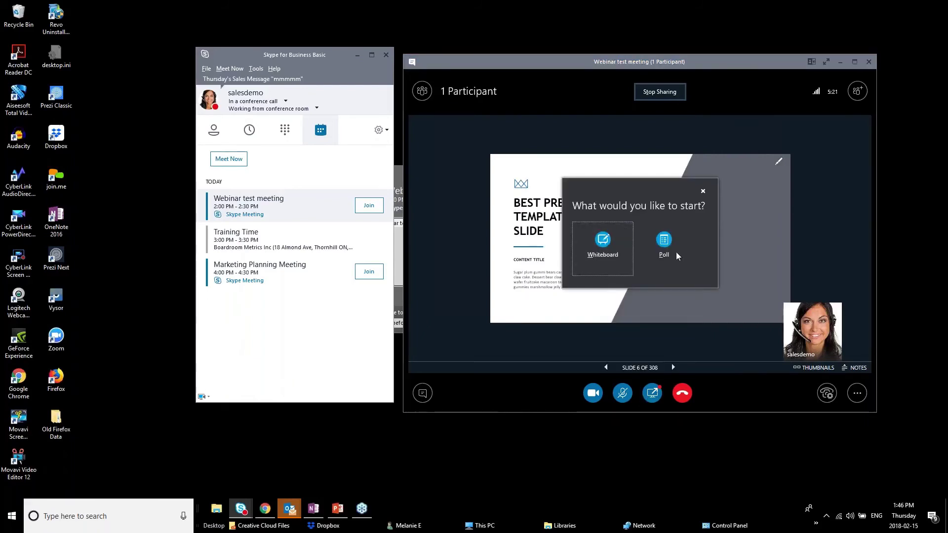
click(664, 244)
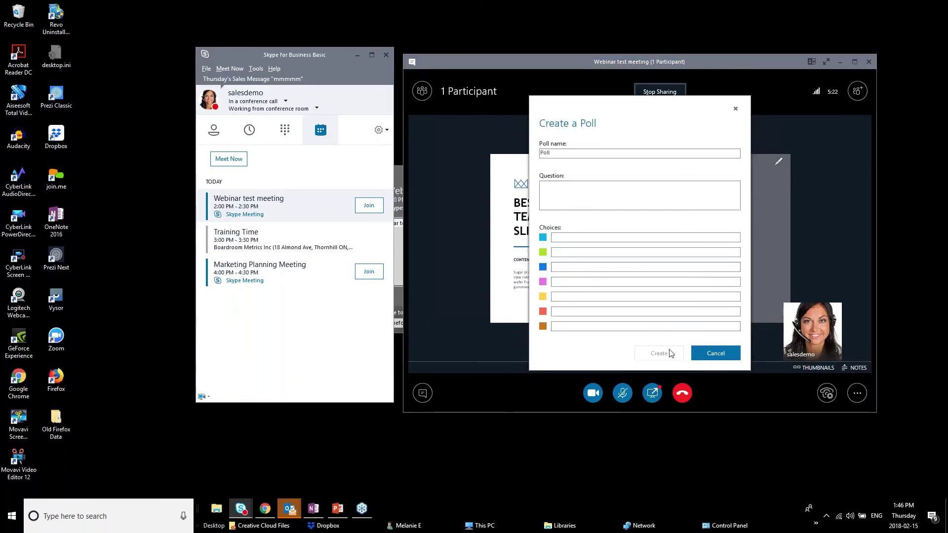
click(637, 149)
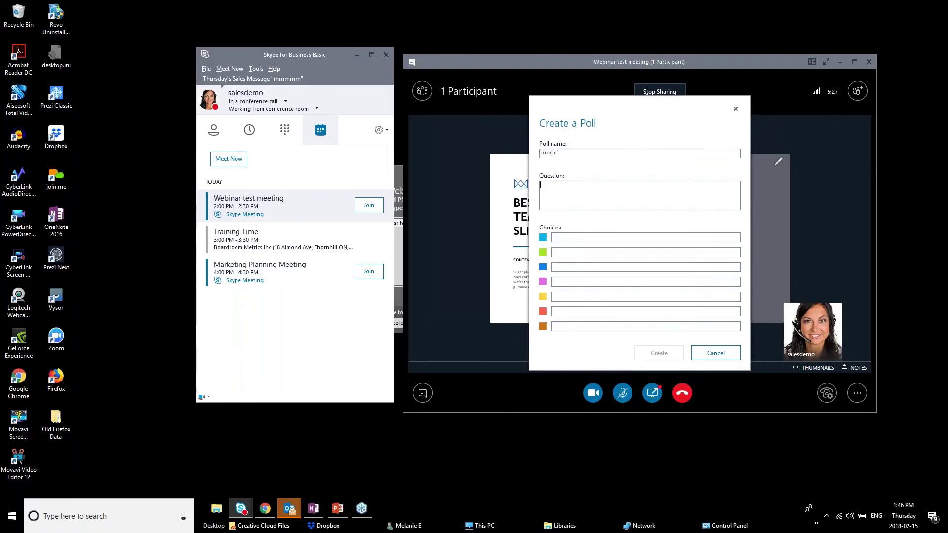
text(When should we shedule lunch?)
Enter 11am, 12pm and 1pm as the Lunch poll's choices and create the poll.
click(630, 237)
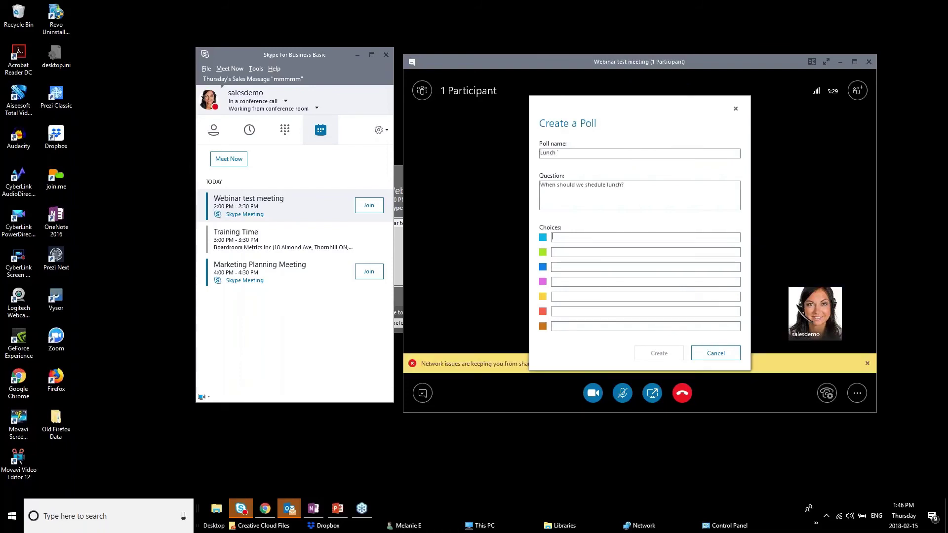
text(11am)
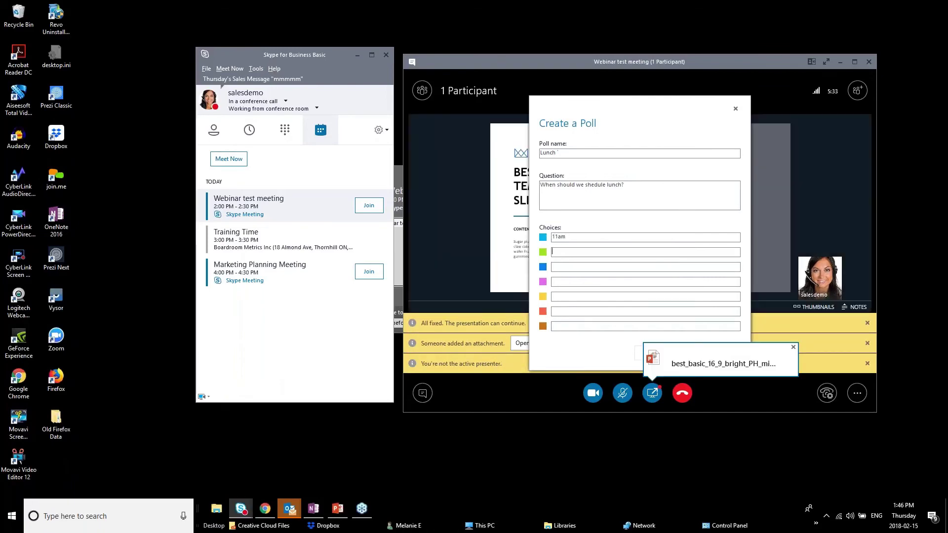
click(641, 252)
text(12pm)
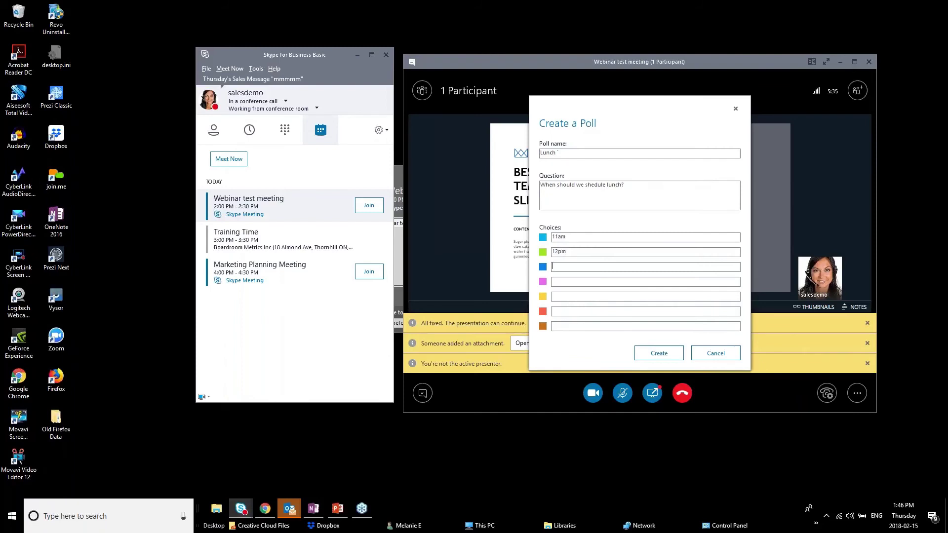
text(1pm)
click(675, 354)
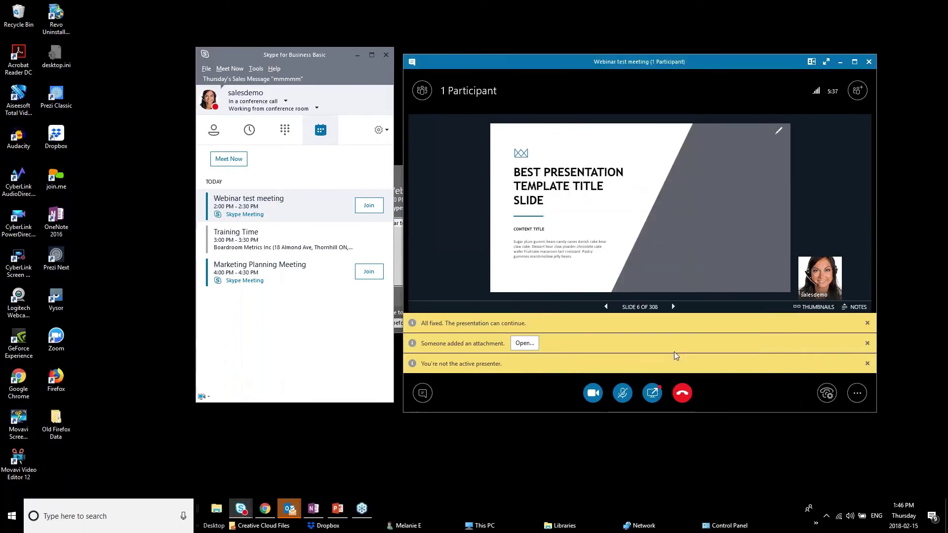
Dismiss the three notification bars about the presentation, the added attachment and the active presenter.
click(867, 324)
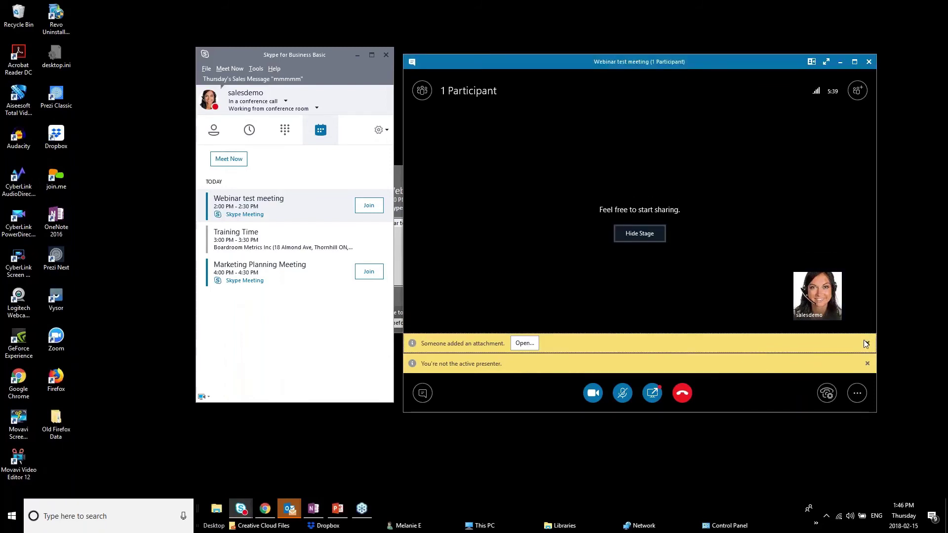
click(866, 343)
click(867, 363)
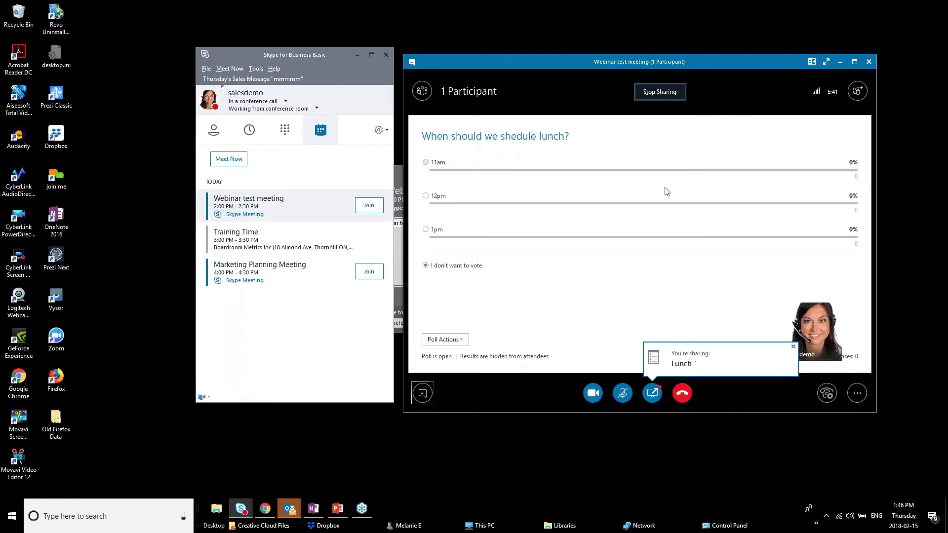
Review the meeting's managed content and try to present Forest Powerpoint presentation.pptx in place of the Lunch poll.
click(660, 392)
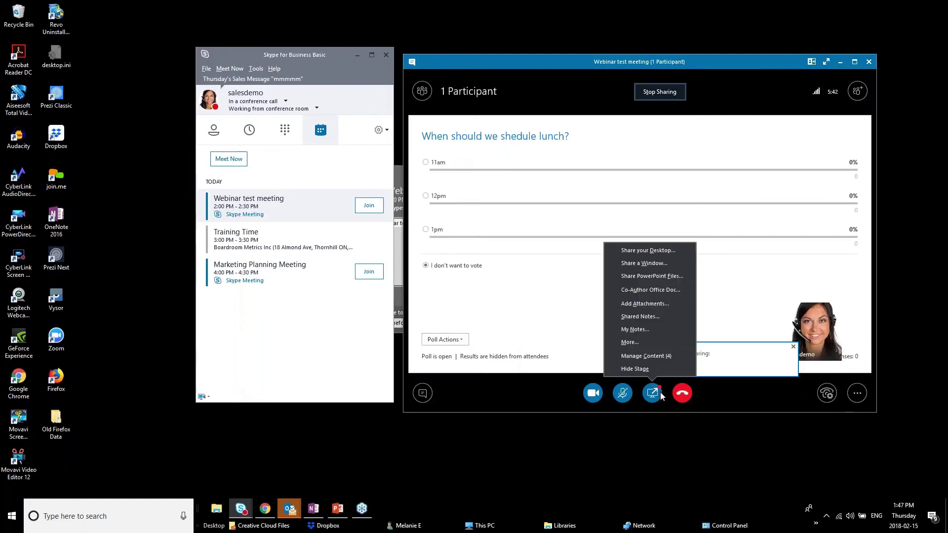
click(663, 359)
drag(746, 185, 739, 269)
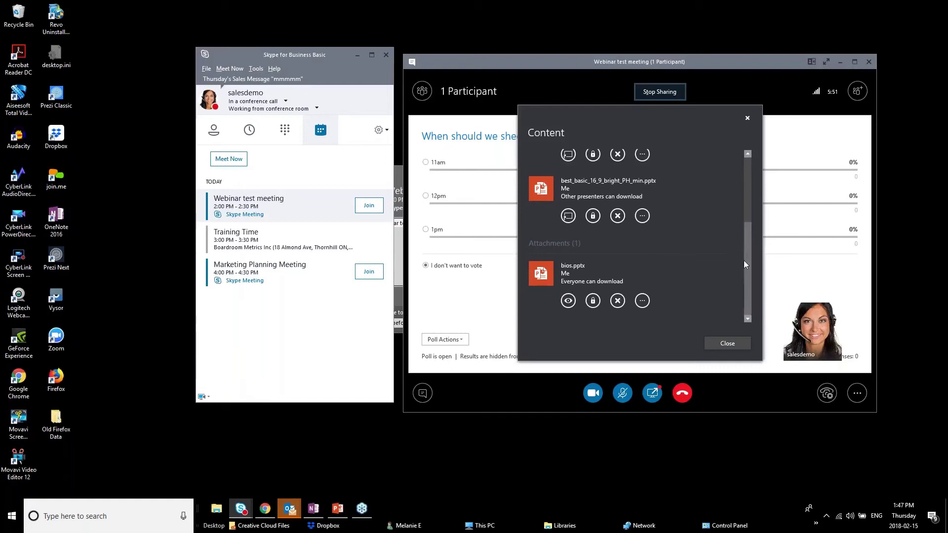
drag(743, 260, 742, 217)
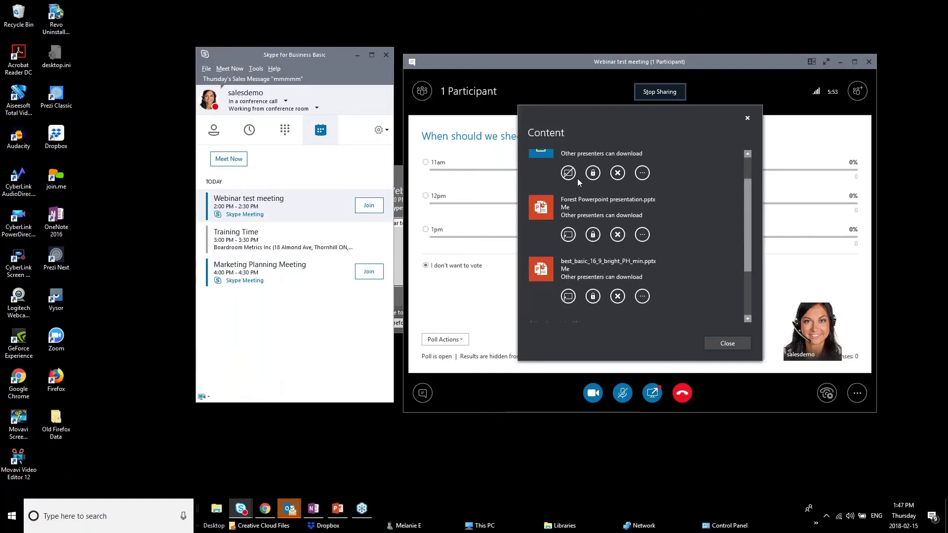
drag(749, 215, 668, 172)
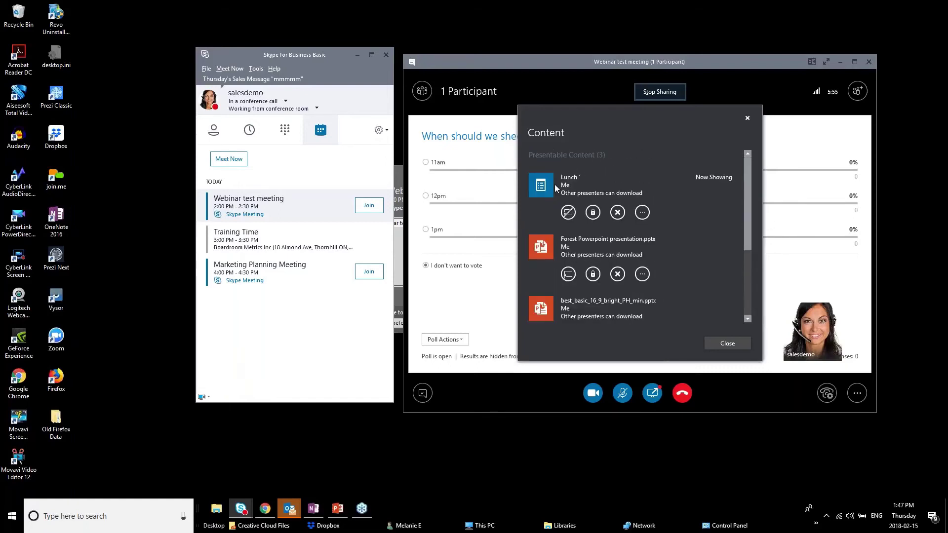
click(569, 274)
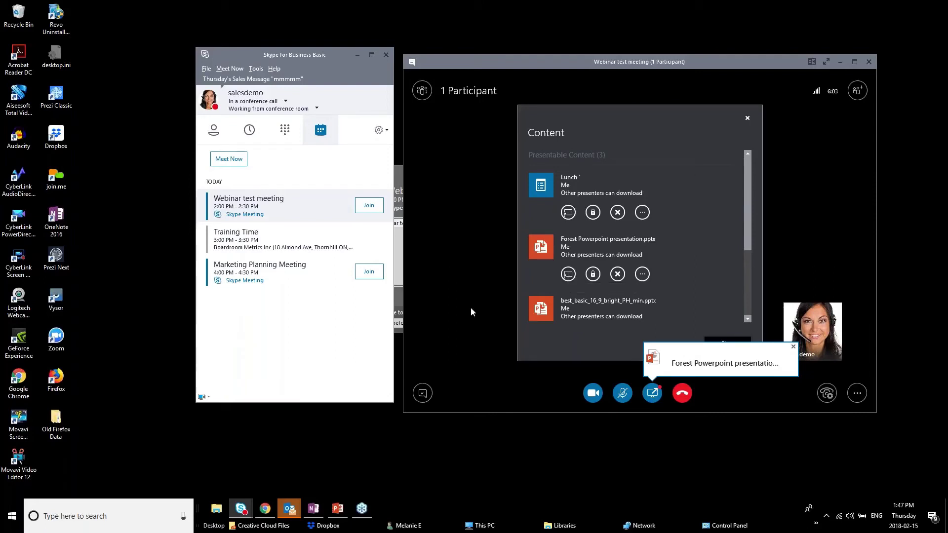
click(746, 119)
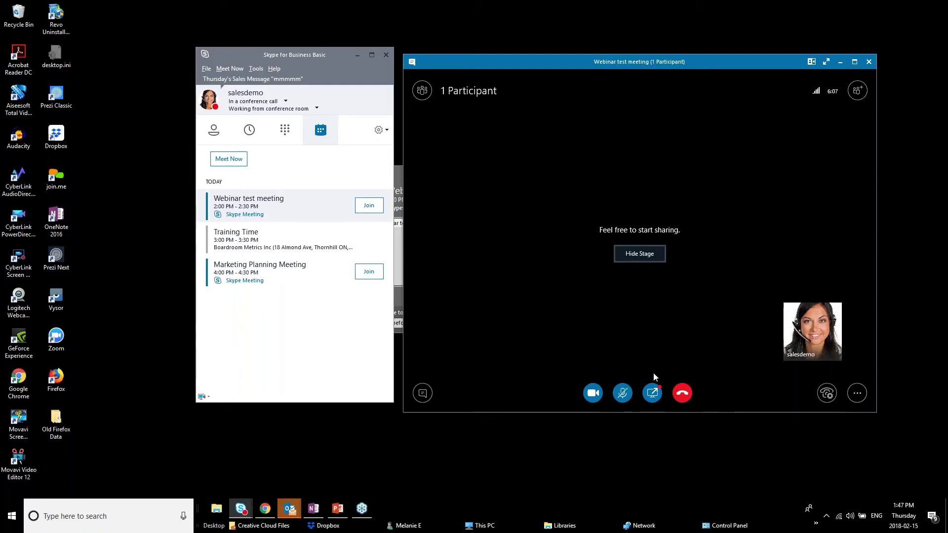
Reopen the managed content, choose the Lunch poll for presenting and switch to Forest Powerpoint presentation.pptx.
click(653, 393)
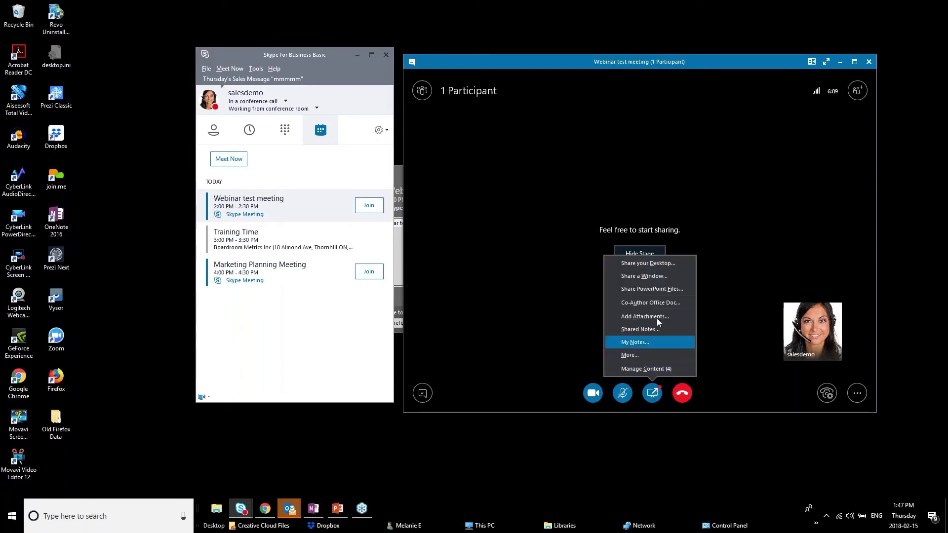
click(660, 368)
click(567, 212)
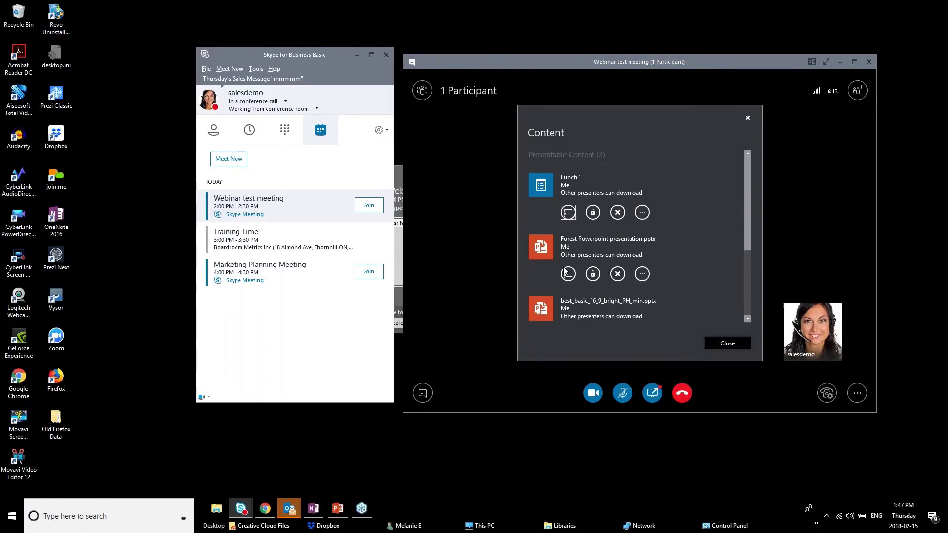
click(568, 275)
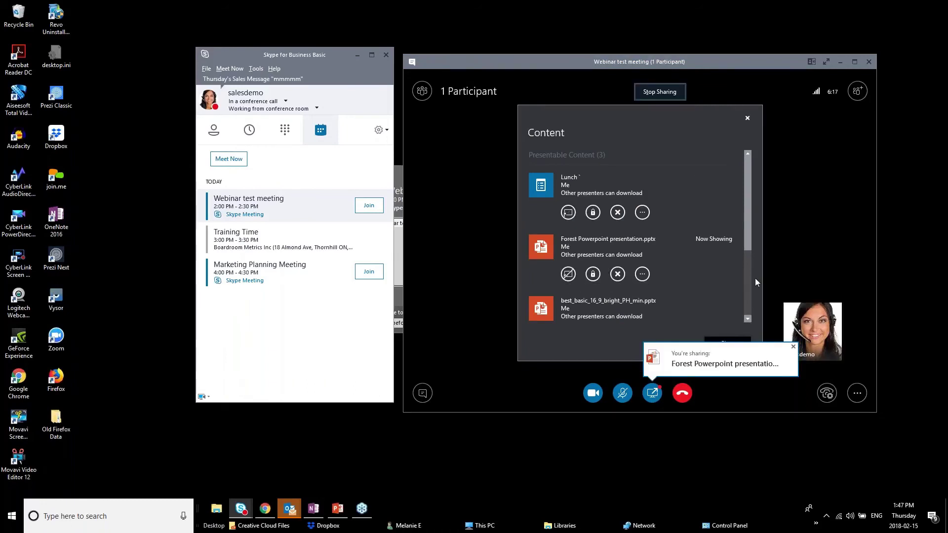
click(726, 343)
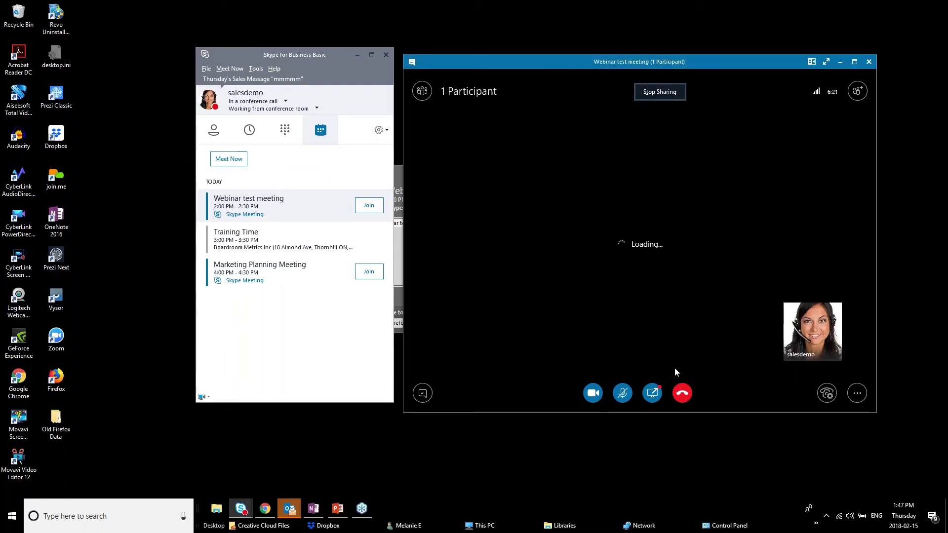
Try to switch the presented content to best_basic_16_9_bright_PH_min.pptx from the managed content.
click(654, 397)
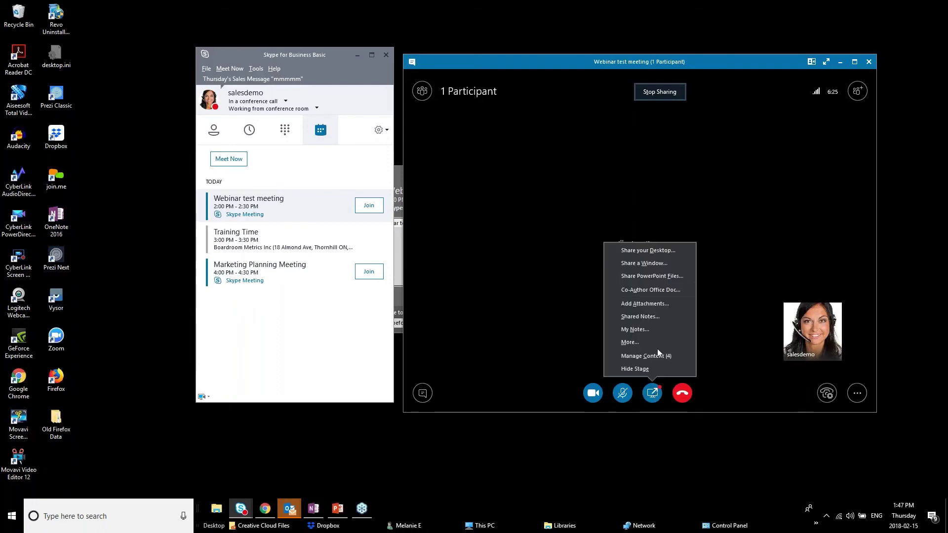
click(679, 358)
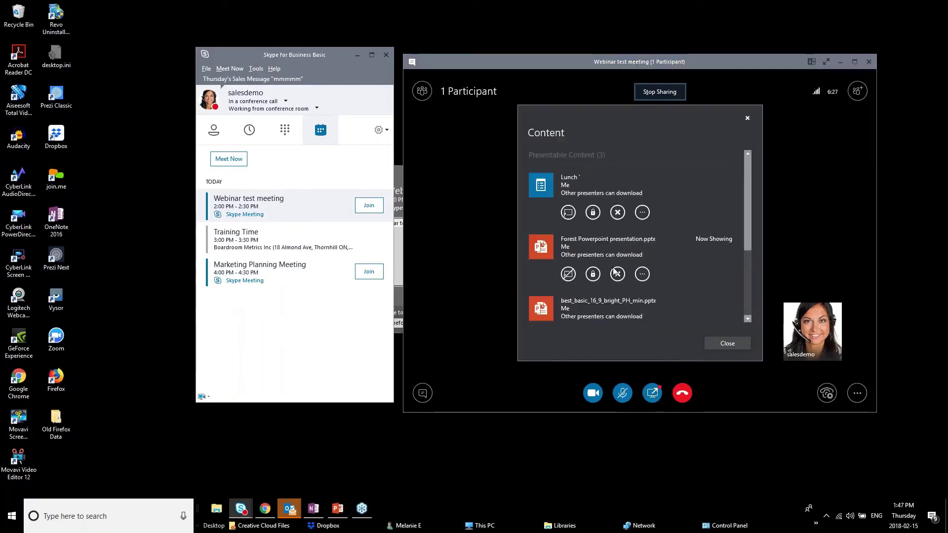
scroll(740, 270, down, 3)
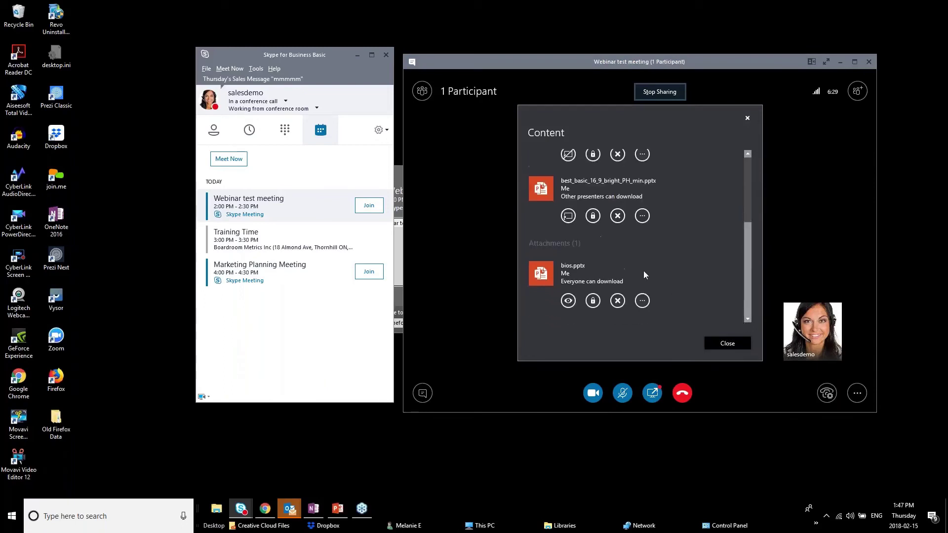
click(569, 216)
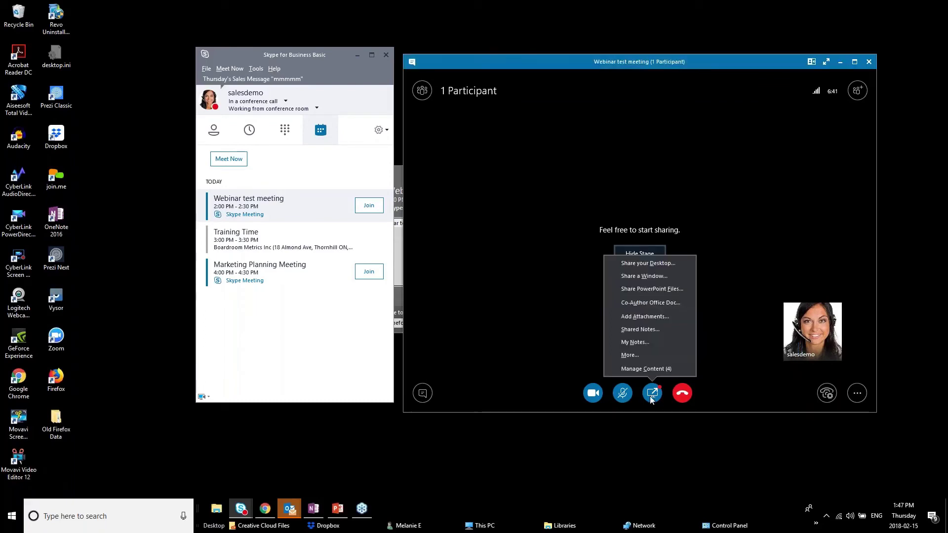
Present the Lunch poll again, replace it with Forest Powerpoint presentation.pptx and close the content list.
click(668, 369)
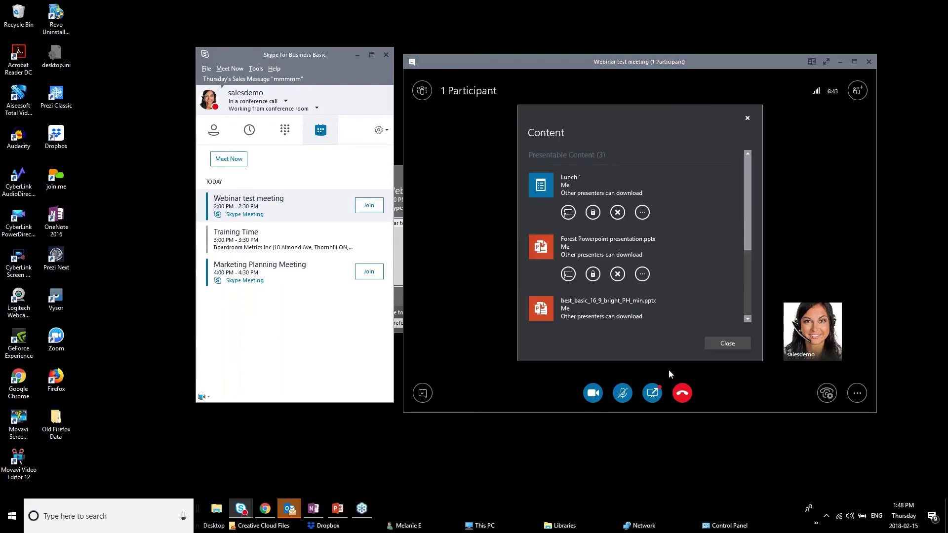
click(568, 212)
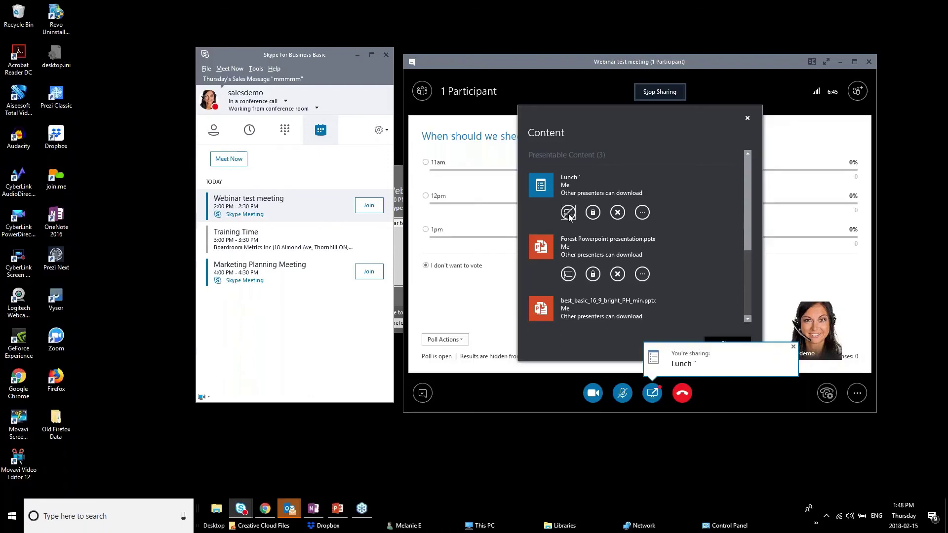
click(569, 275)
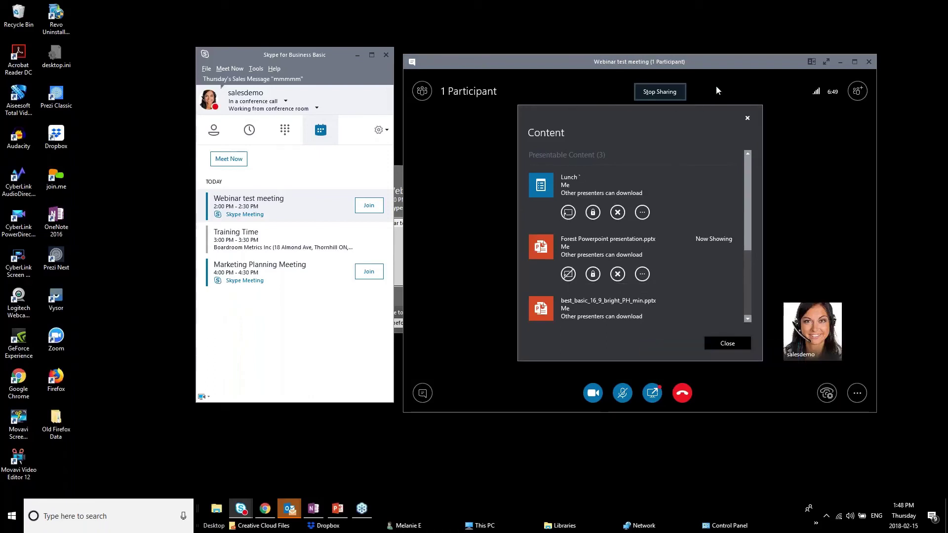
click(743, 118)
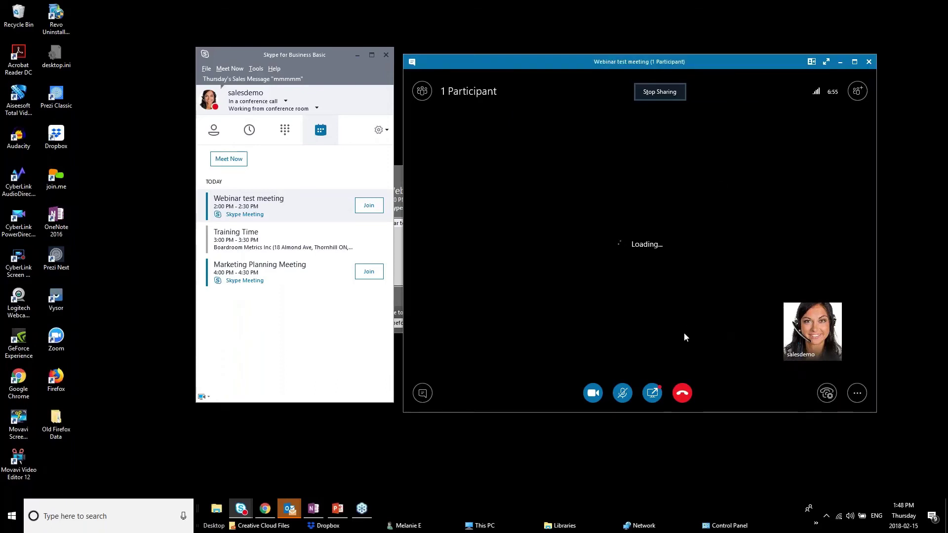
Start a new whiteboard in the meeting.
click(655, 394)
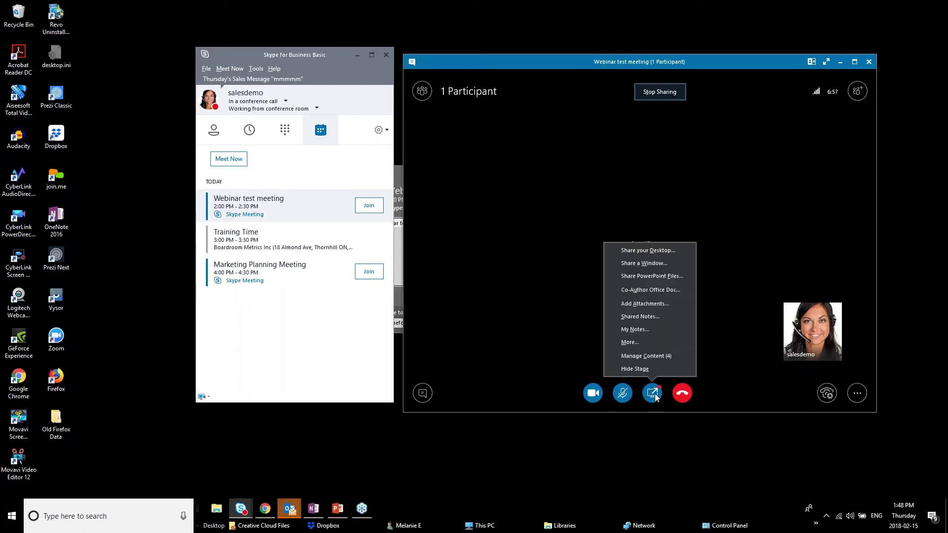
click(652, 343)
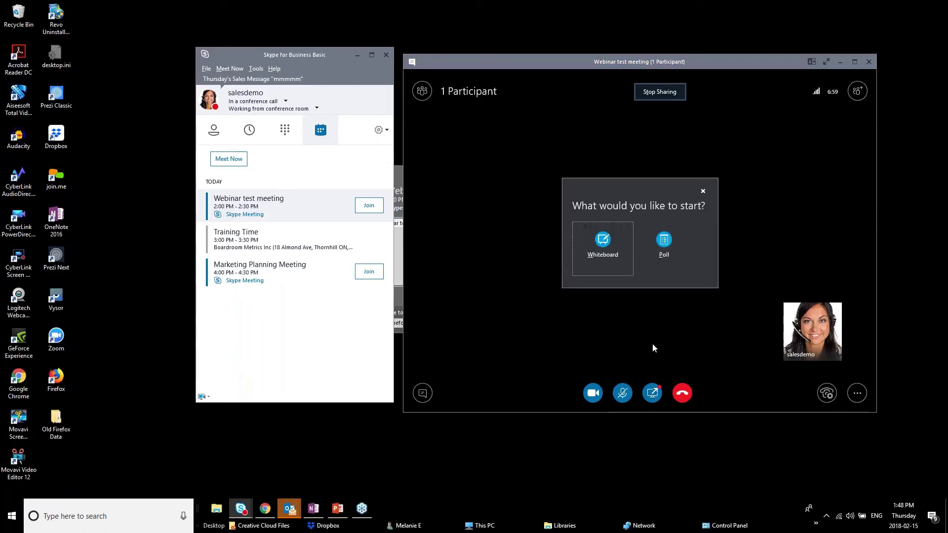
click(600, 240)
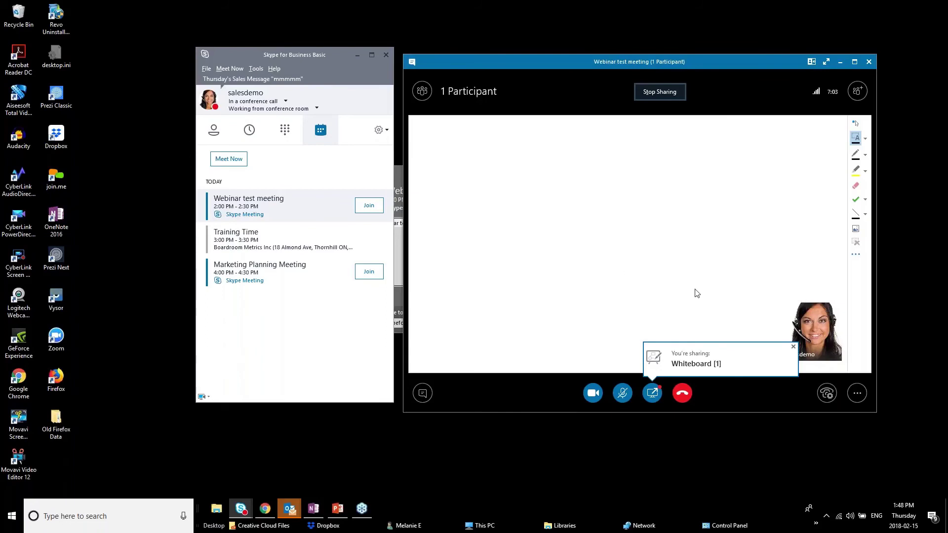
Handwrite "Hi" on the whiteboard with the pen and check the additional whiteboard options.
click(855, 155)
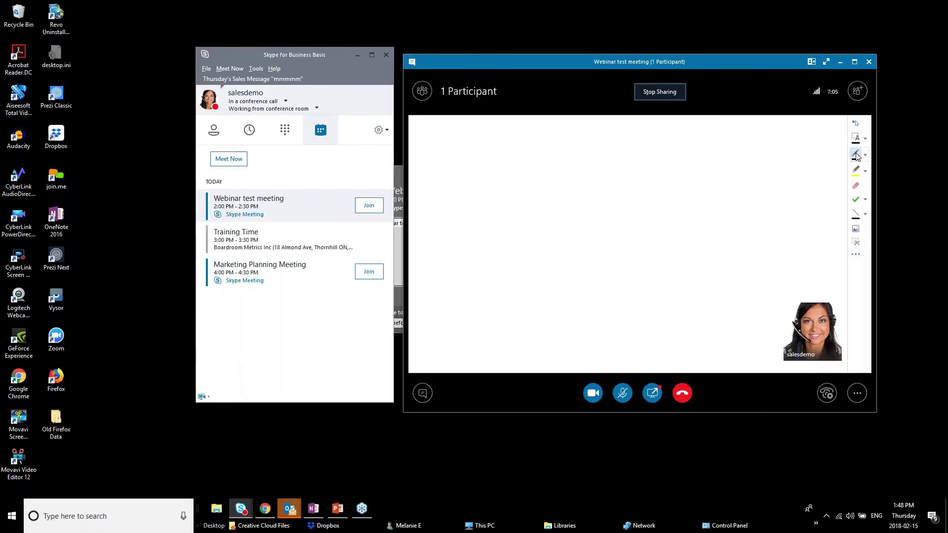
mouse_move(503, 174)
mouse_down()
mouse_move(467, 230)
mouse_move(512, 226)
mouse_up()
drag(533, 190, 489, 264)
drag(532, 226, 526, 255)
click(541, 197)
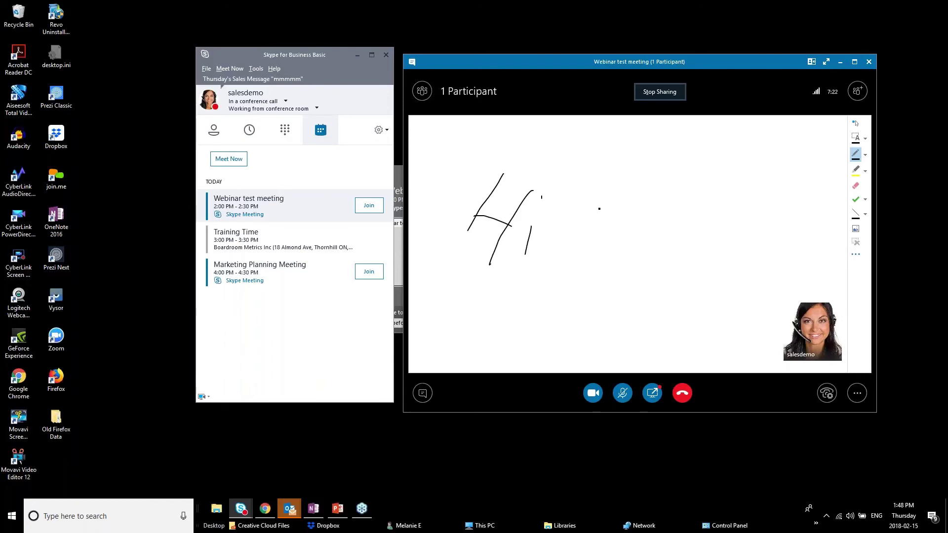
click(852, 255)
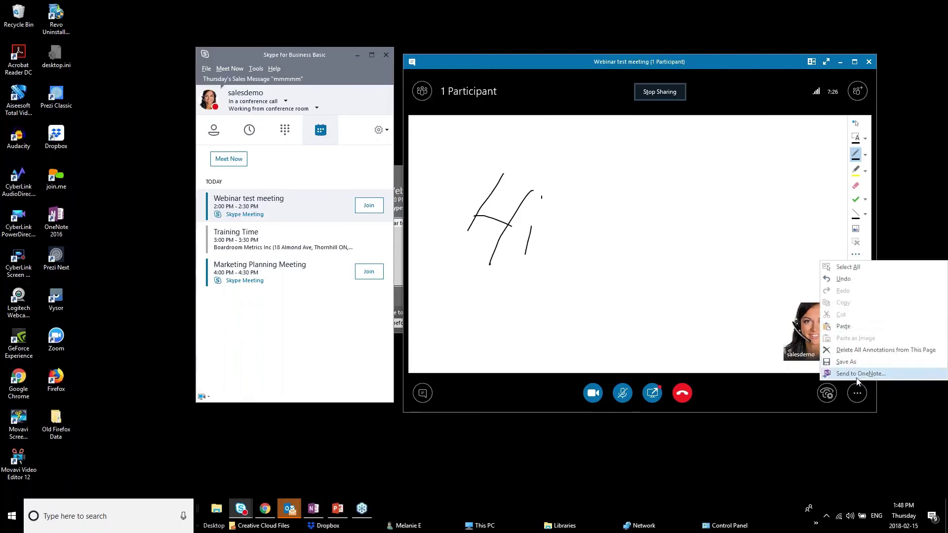
click(641, 236)
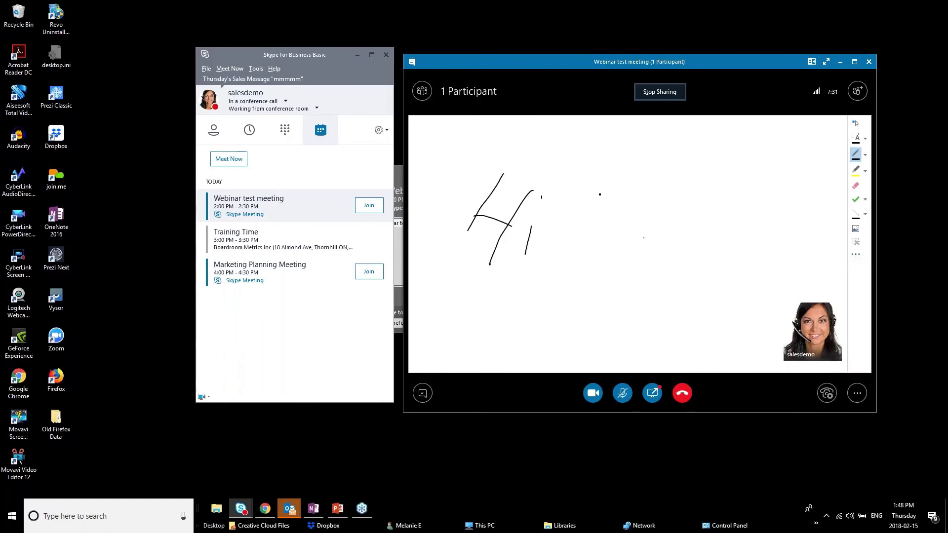
Sketch three circles linked by lines to a wide oval beside the "Hi" on the whiteboard.
mouse_move(638, 172)
mouse_down()
mouse_move(612, 203)
mouse_move(652, 169)
mouse_up()
drag(764, 183, 791, 217)
mouse_move(812, 207)
mouse_down()
mouse_move(814, 249)
mouse_move(811, 202)
mouse_up()
drag(640, 226, 679, 294)
drag(747, 250, 728, 295)
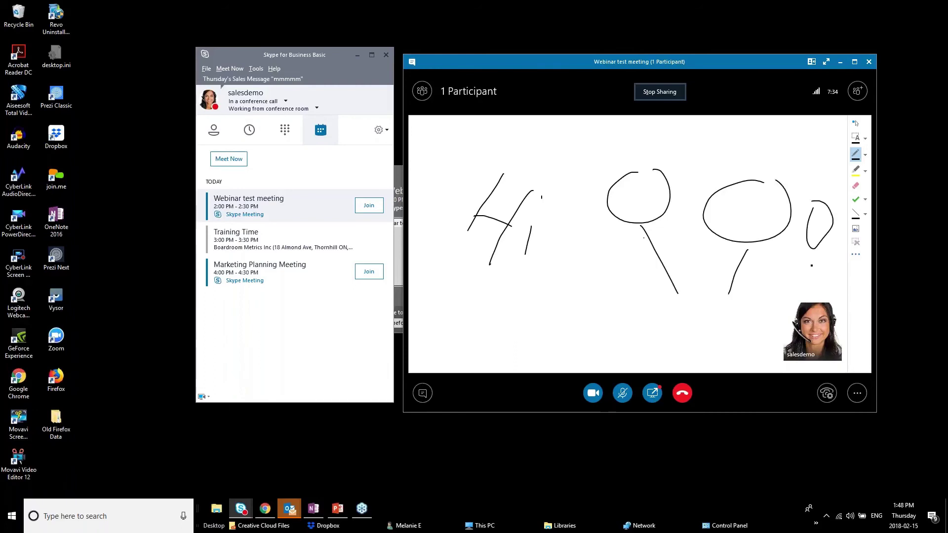
mouse_move(812, 260)
mouse_down()
mouse_move(735, 304)
mouse_move(783, 339)
mouse_up()
drag(731, 258, 791, 302)
Send the whiteboard to OneNote, inserting the printout on the "Feb 15 2018 meeting" page.
click(856, 254)
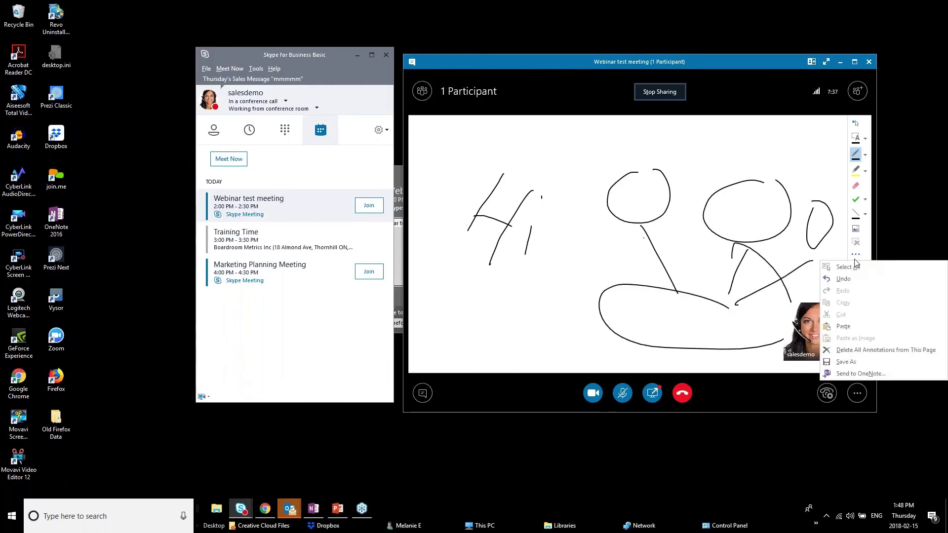
click(859, 374)
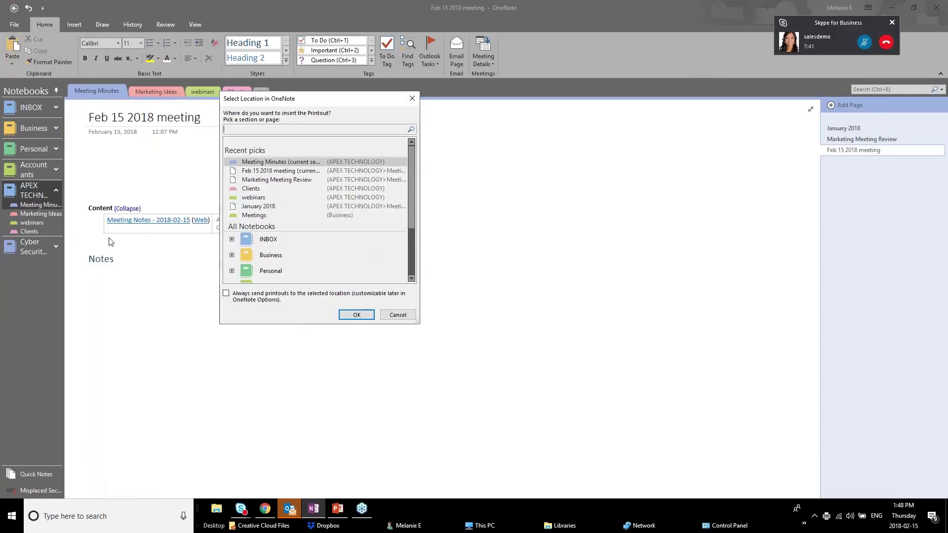
click(271, 171)
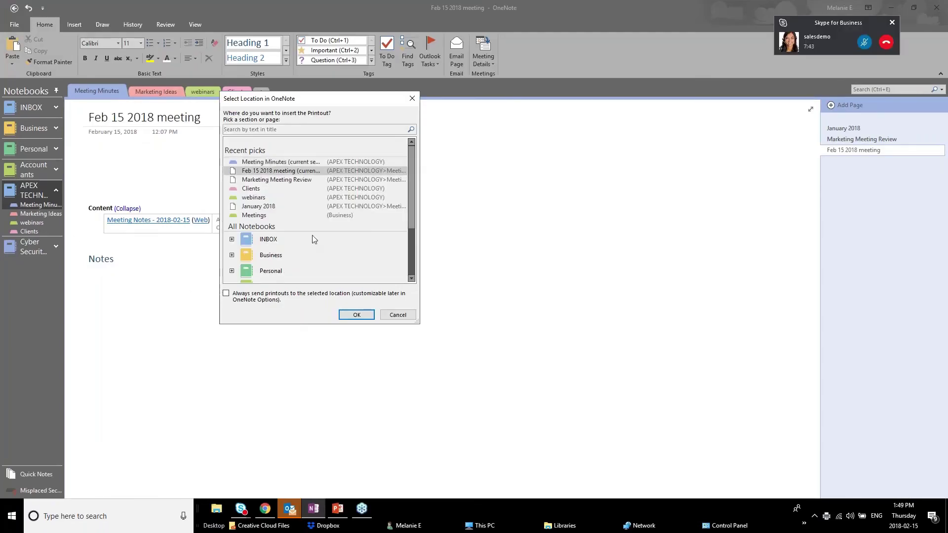
click(357, 314)
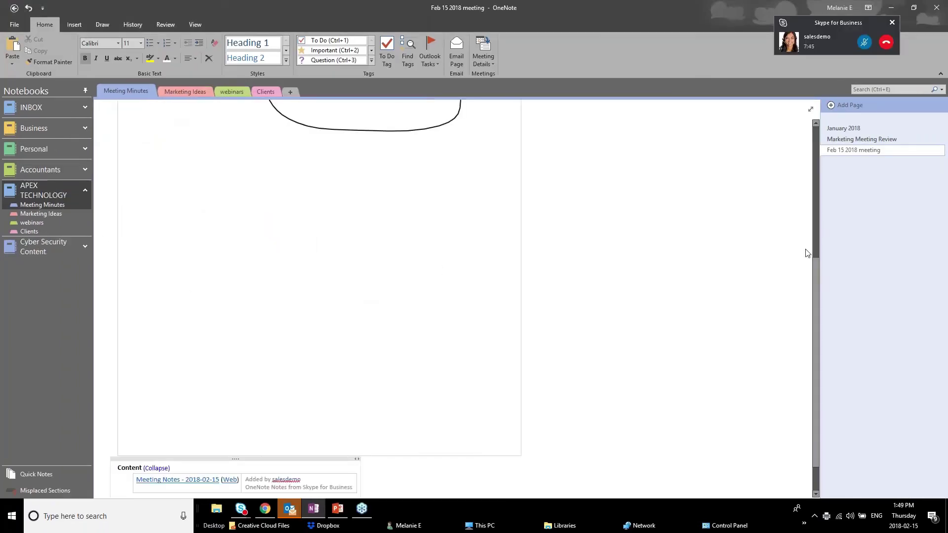
Examine the inserted whiteboard drawing on the OneNote page and minimize OneNote to return to the Skype meeting.
scroll(806, 147, up, 2)
scroll(806, 146, up, 3)
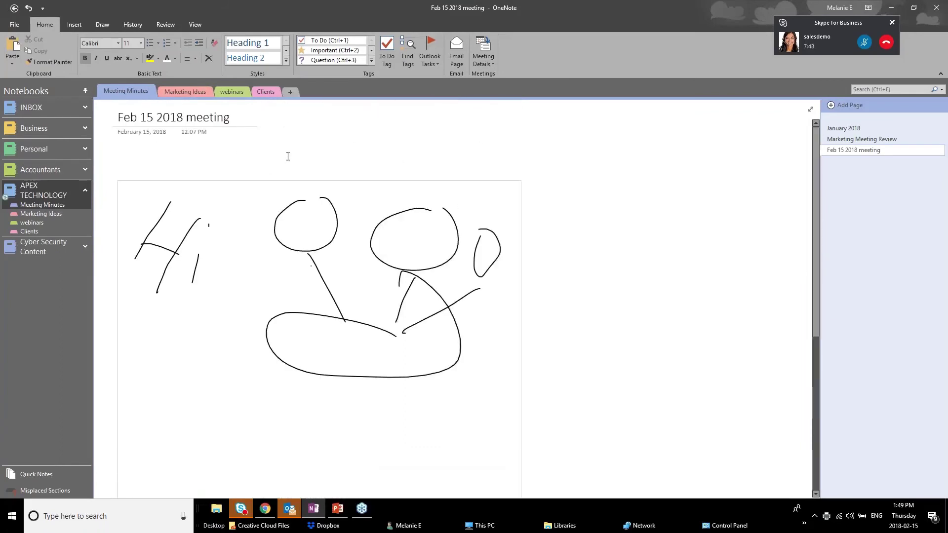
click(891, 7)
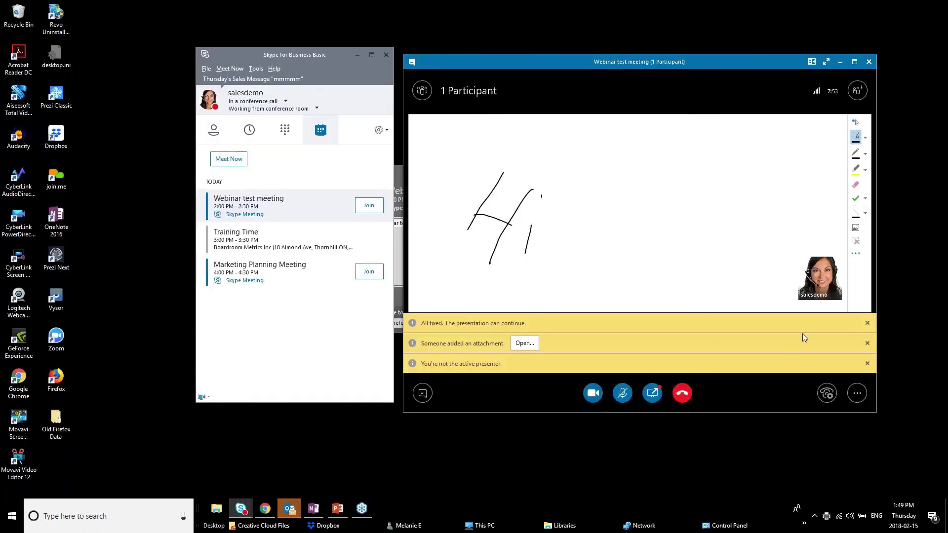
Dismiss all the notification bars below the whiteboard in the meeting window.
click(867, 323)
click(866, 343)
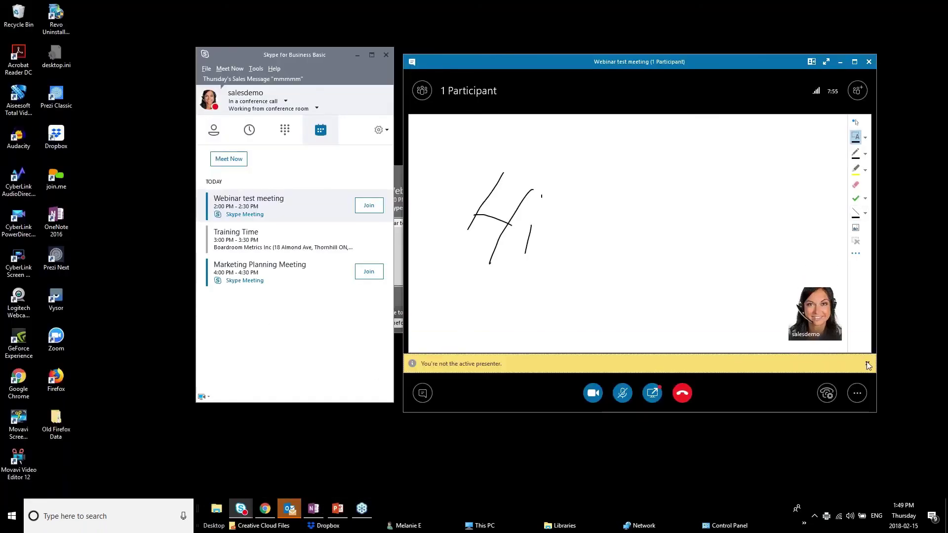
click(868, 364)
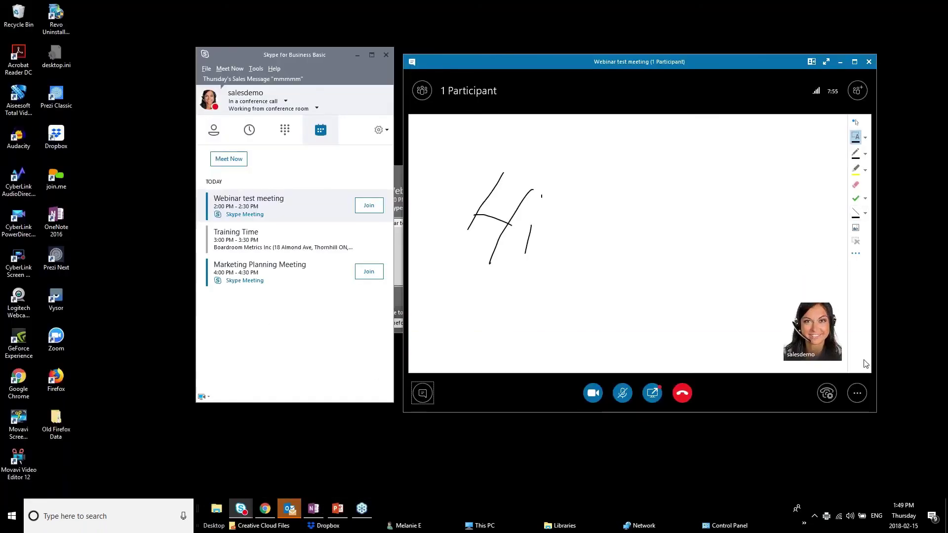
Present best_basic_16_9_bright_PH_min.pptx from the managed content, close the content list and dismiss the sharing notifications.
click(651, 400)
click(659, 355)
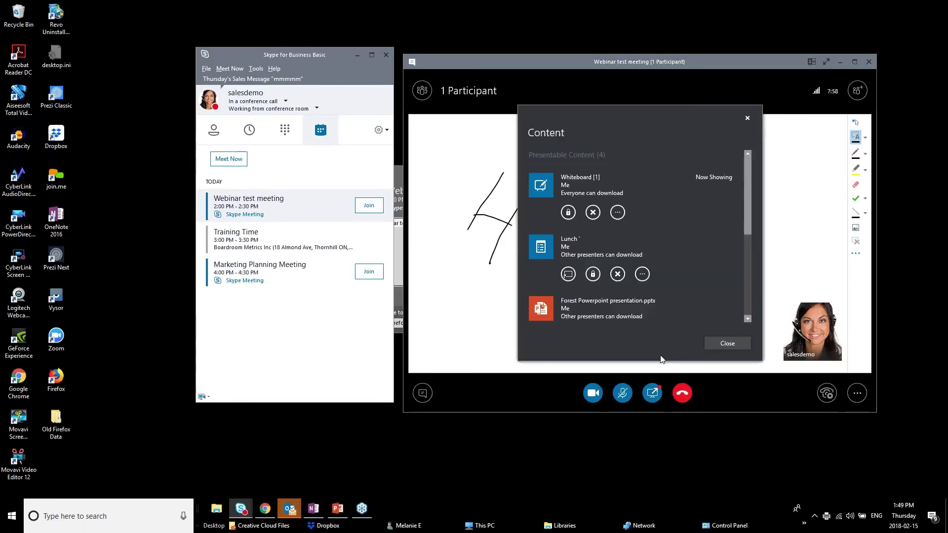
mouse_move(748, 188)
mouse_down()
mouse_move(747, 288)
mouse_move(742, 185)
mouse_up()
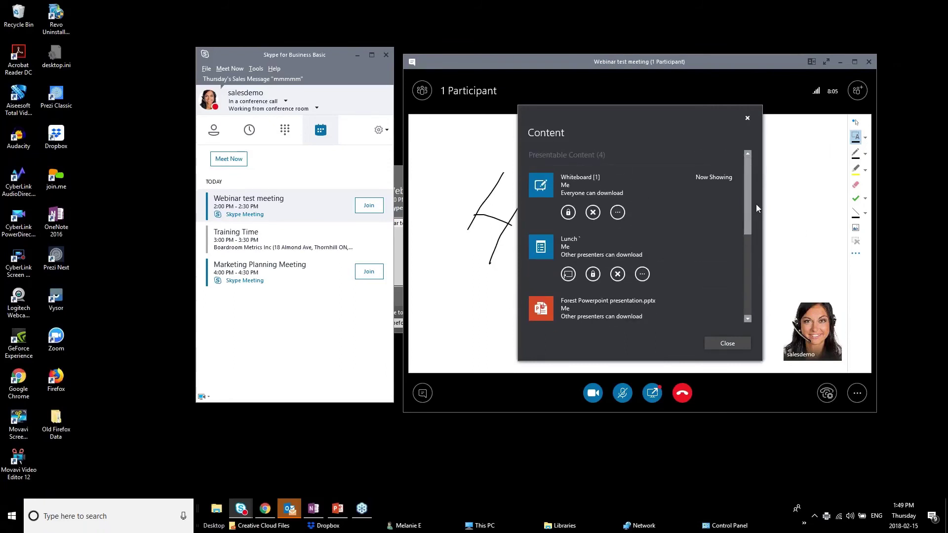
drag(748, 221, 748, 298)
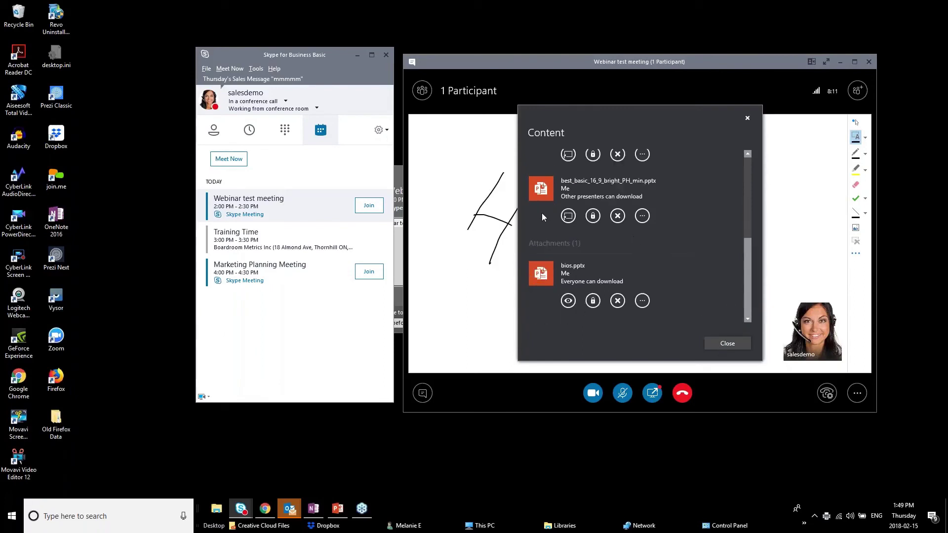
click(565, 217)
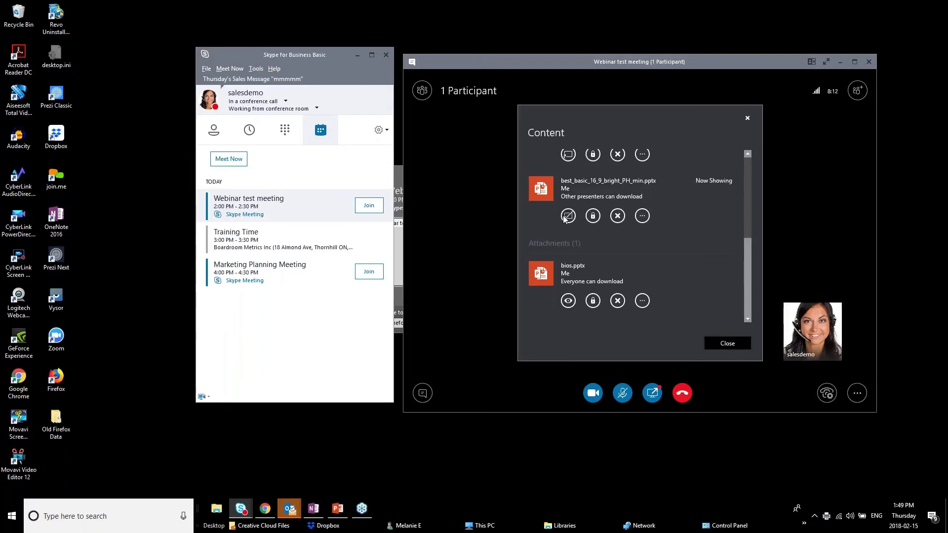
click(747, 117)
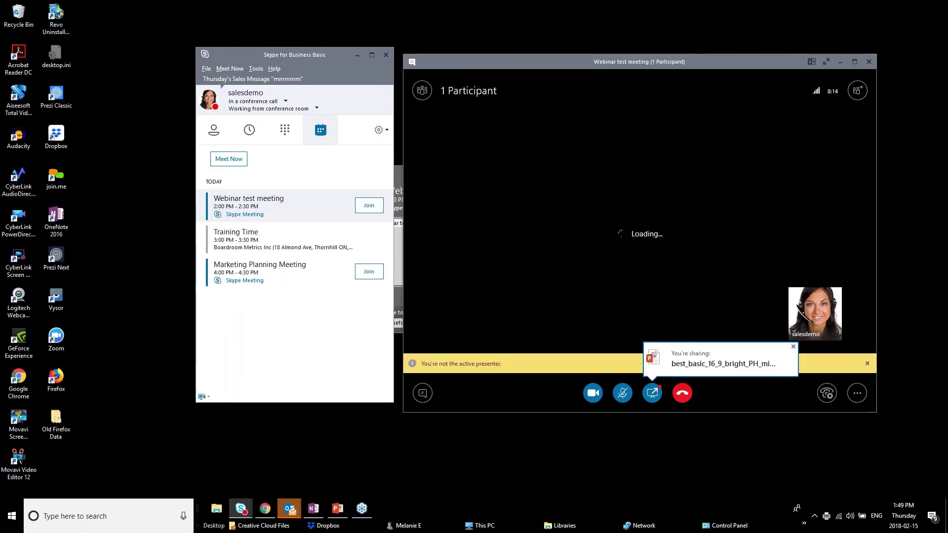
click(793, 347)
click(866, 364)
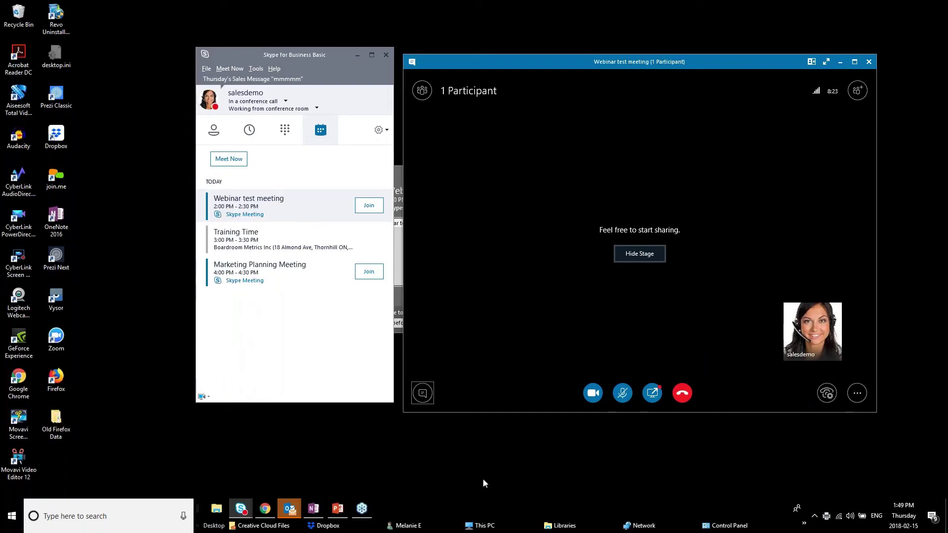
Show the contacts list, invite a contact who is in a meeting to join this one and dismiss the response notification.
mouse_move(342, 514)
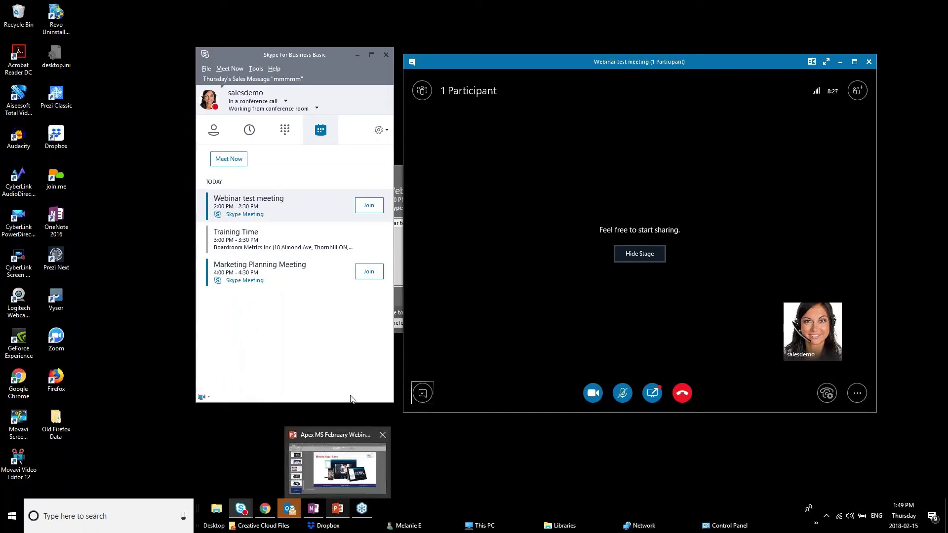
click(213, 130)
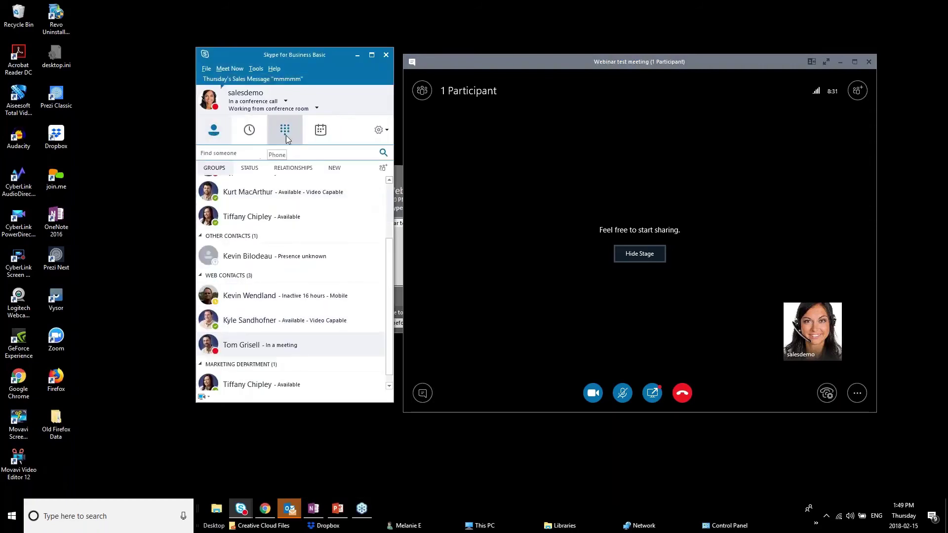
click(855, 90)
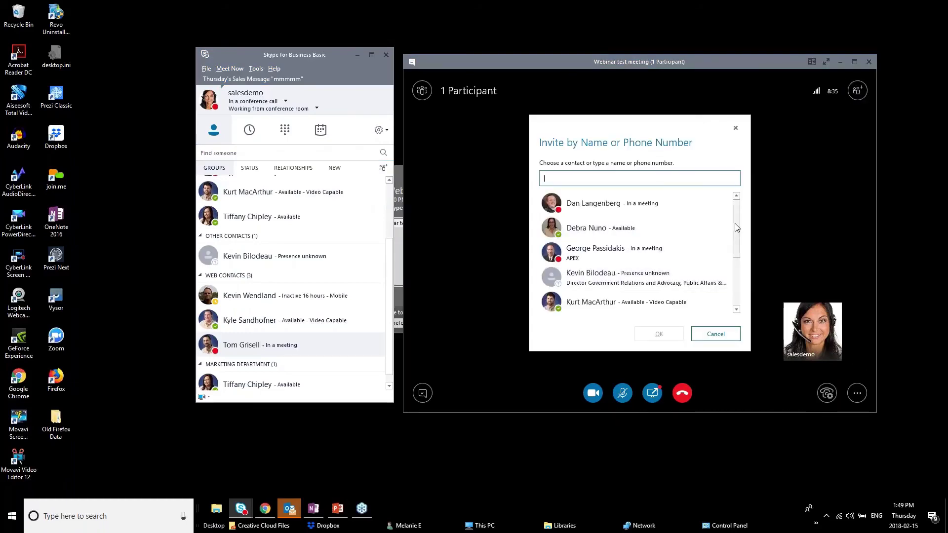
drag(736, 228, 722, 293)
scroll(711, 276, up, 3)
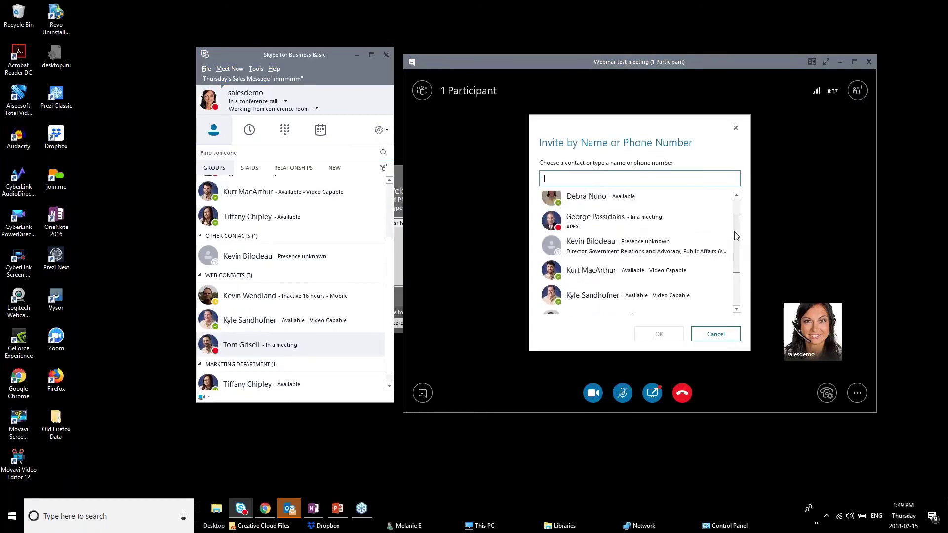
click(643, 237)
click(664, 336)
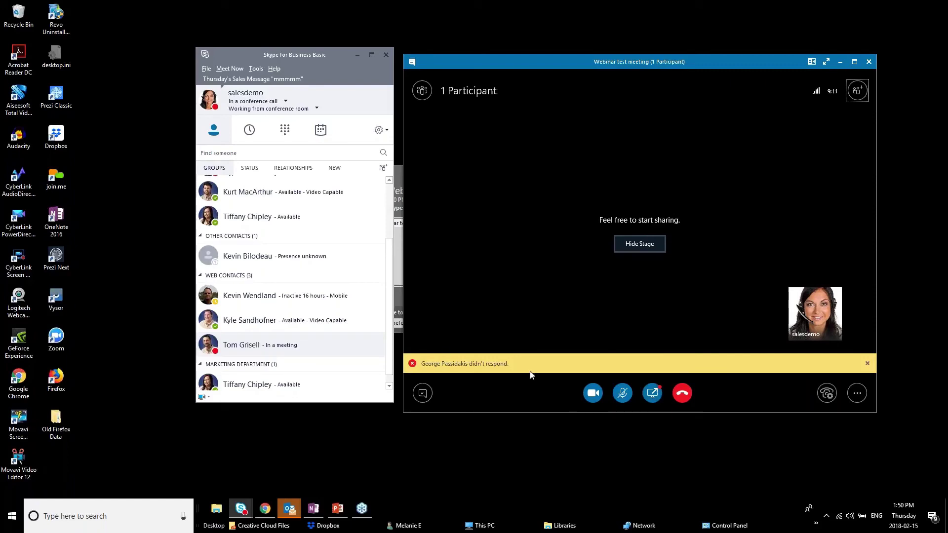
click(867, 363)
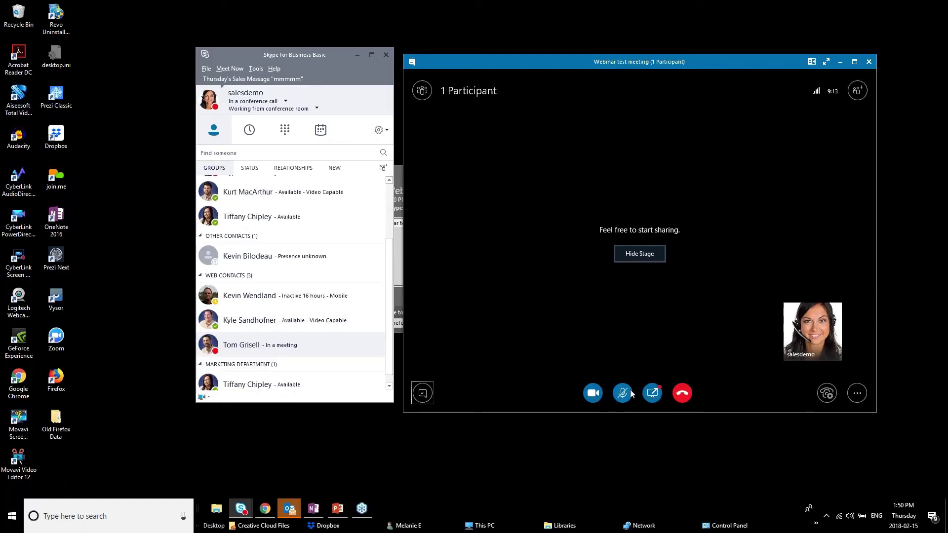
Check the meeting's sharing options and open the available actions for the invited contact under Favorites.
click(651, 395)
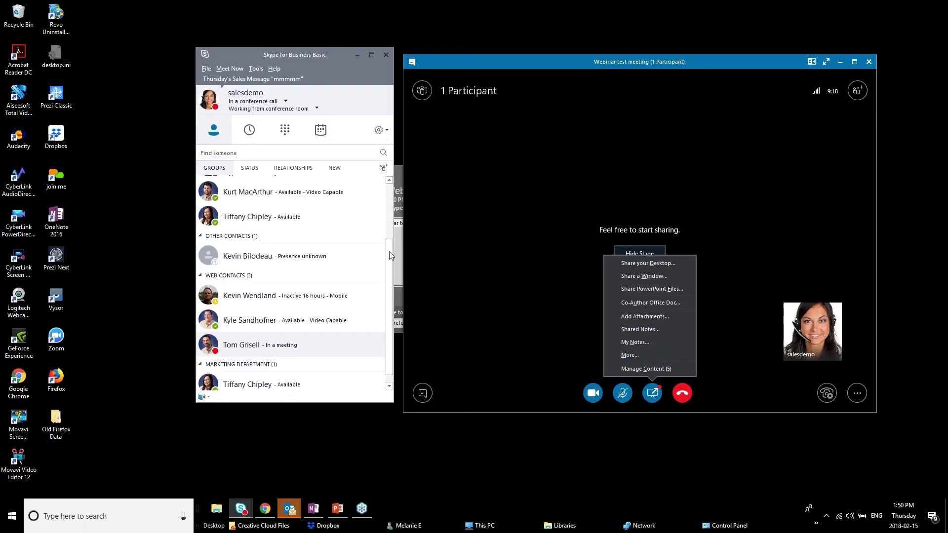
click(393, 273)
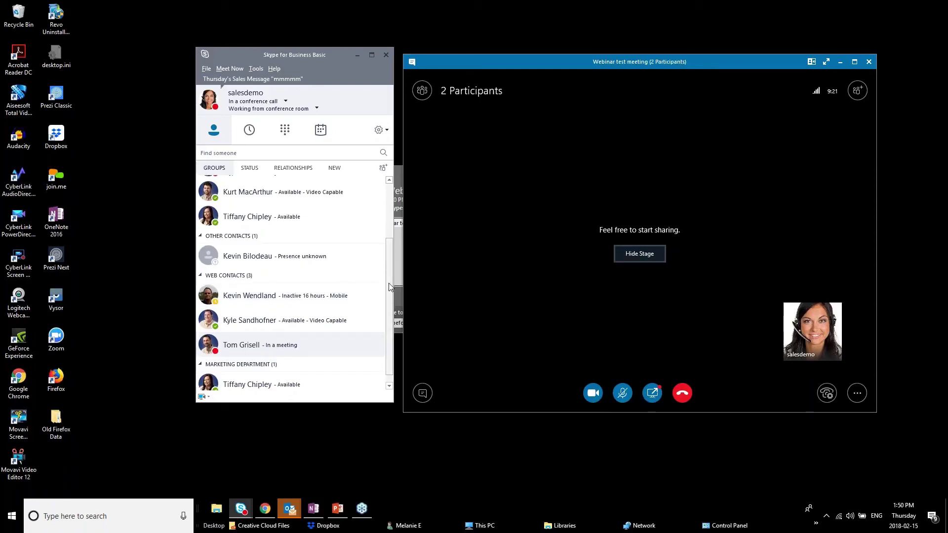
drag(390, 287, 382, 218)
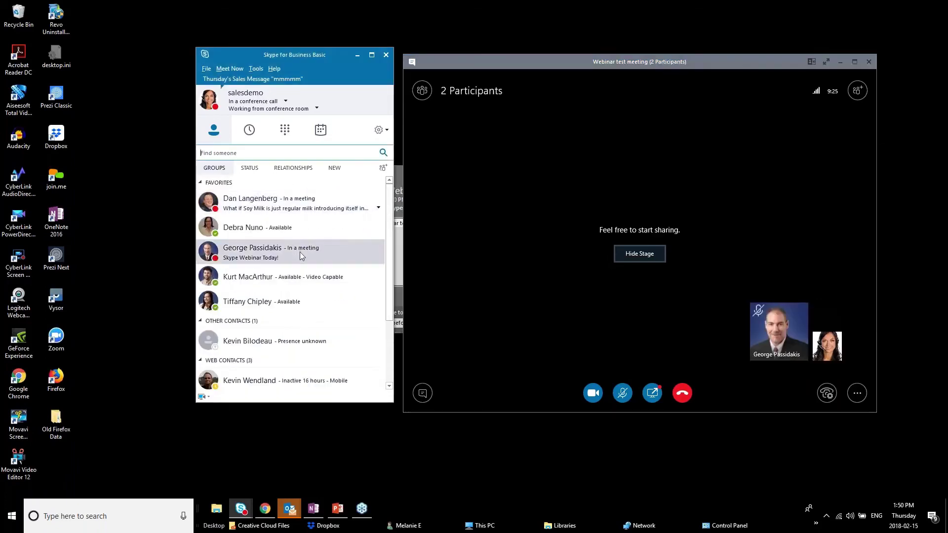
right_click(258, 259)
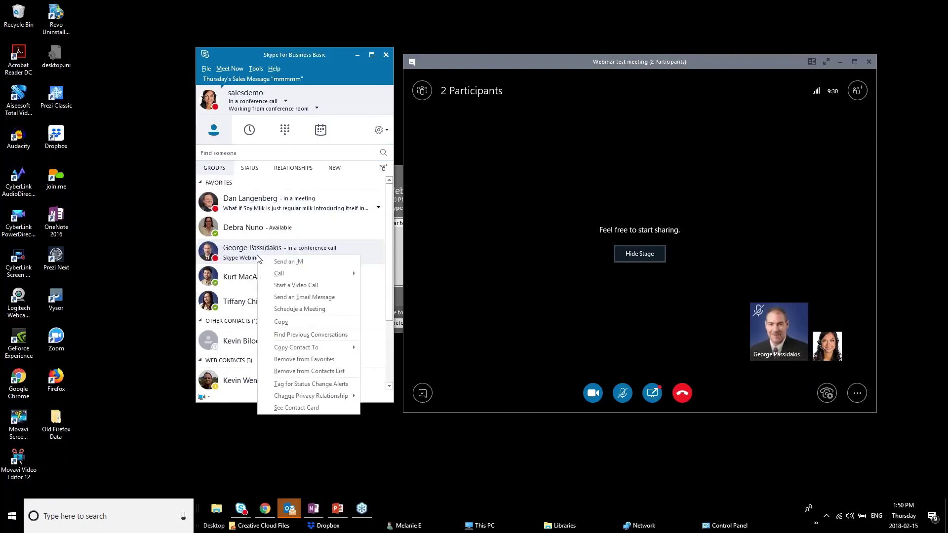